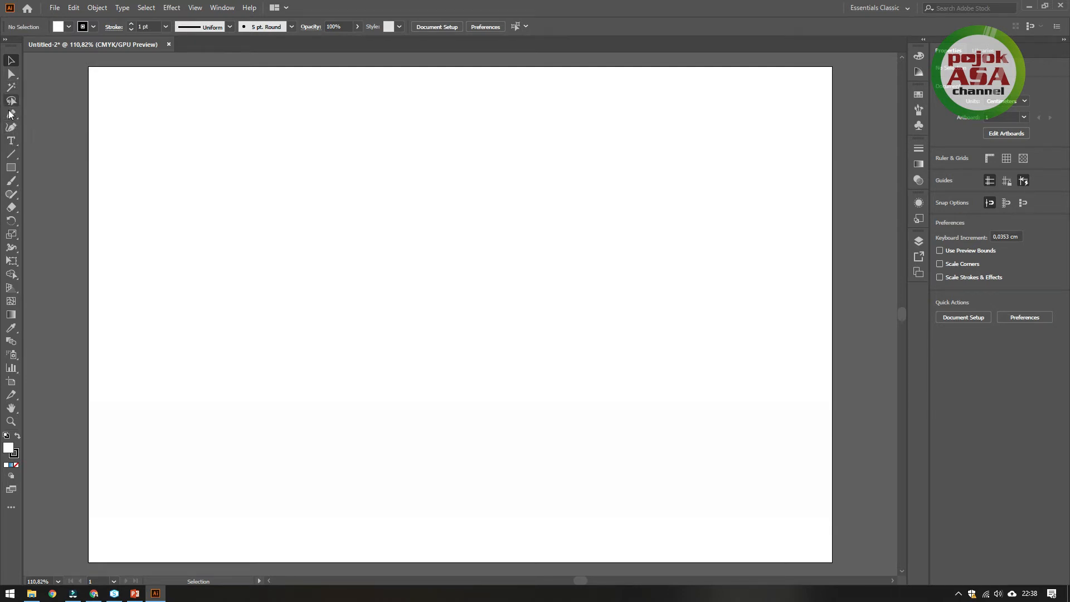
Step: Draw a closed five-sided shape about 21.5 cm wide and 8.3 cm high with the Pen tool across the artboard's middle
click(11, 114)
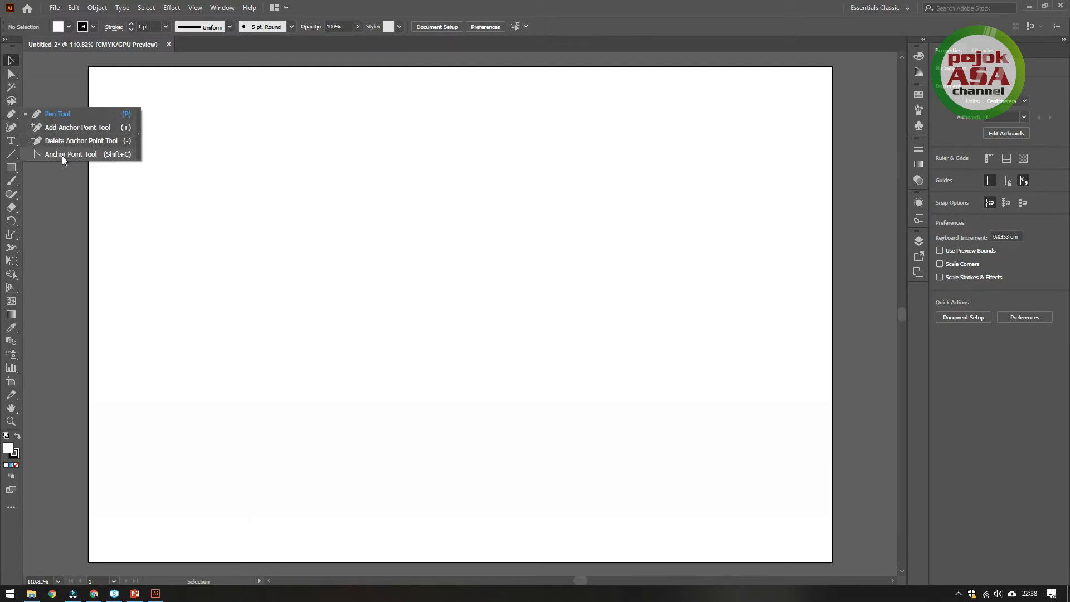
click(63, 115)
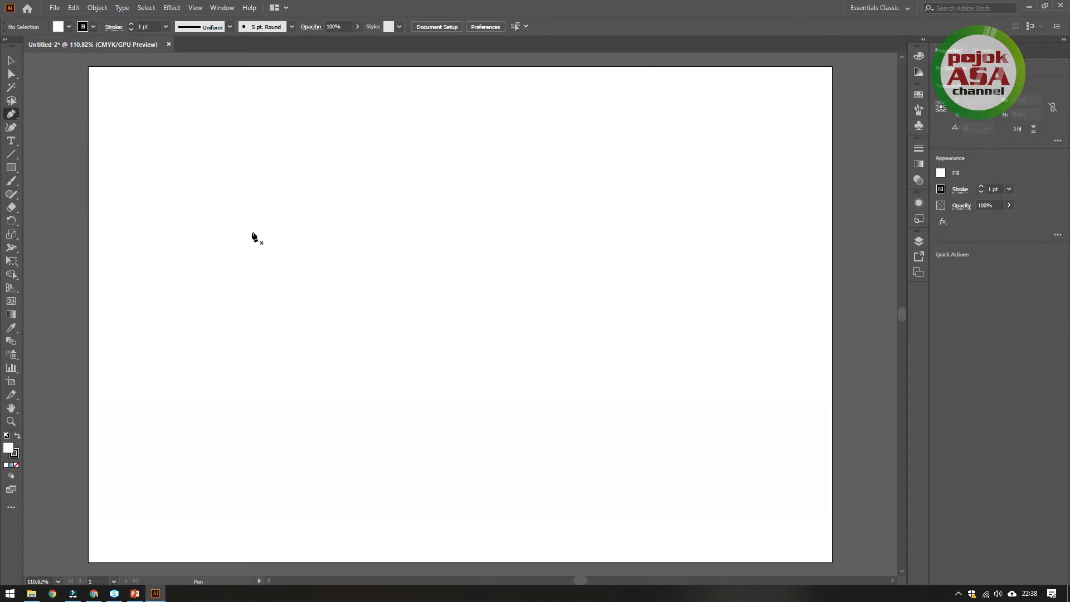
click(204, 205)
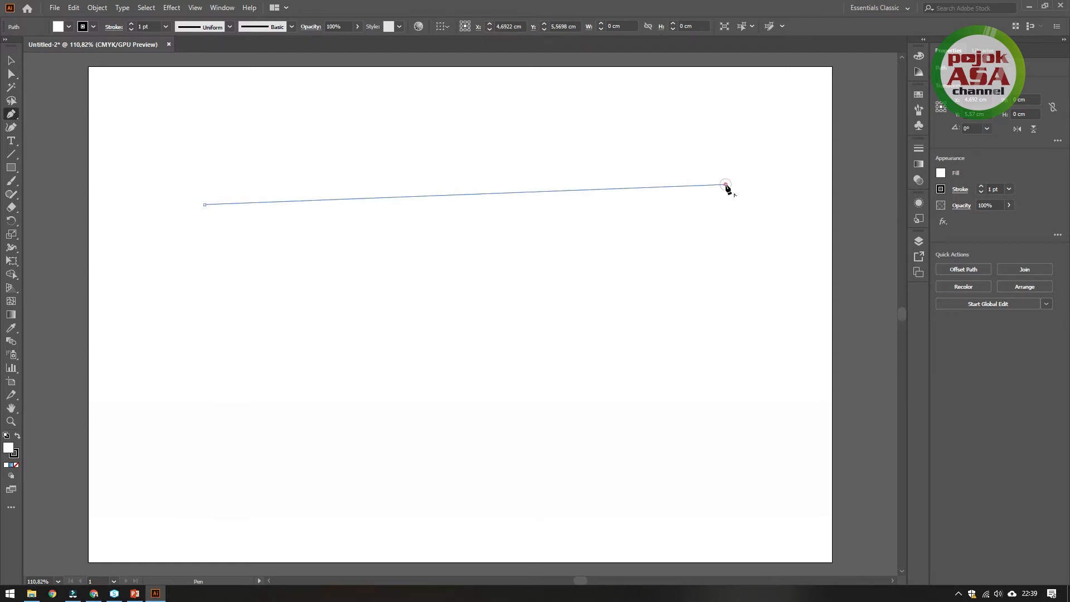
click(725, 185)
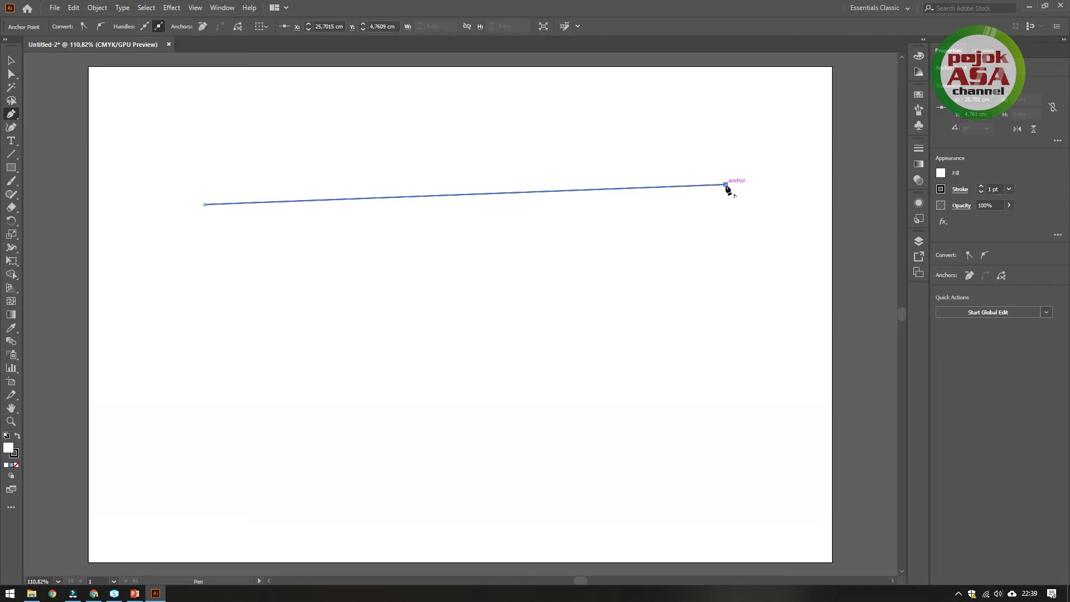
click(734, 375)
click(377, 389)
click(199, 333)
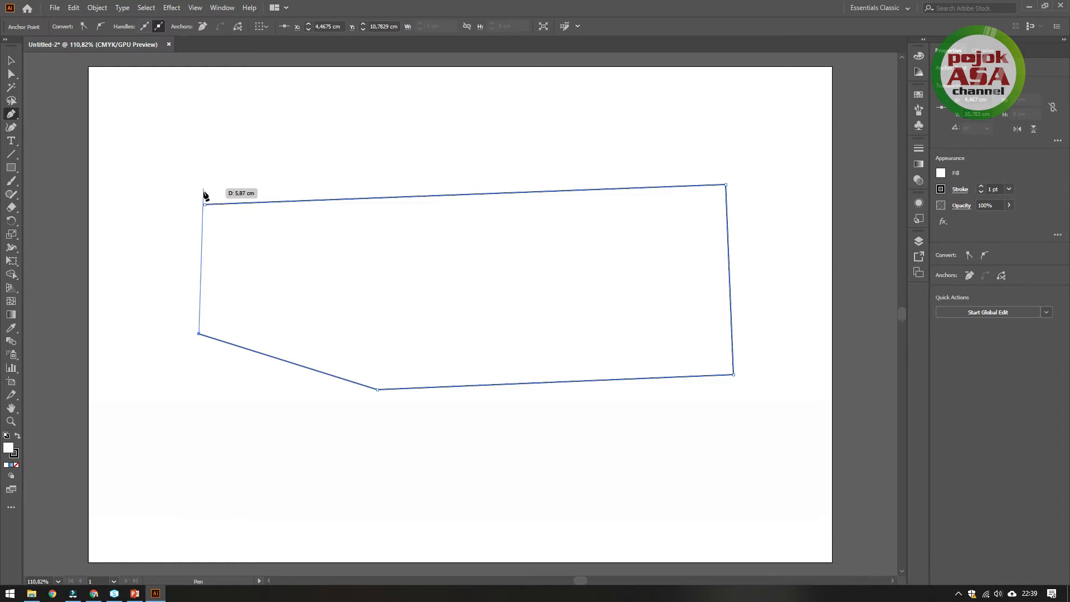
click(204, 206)
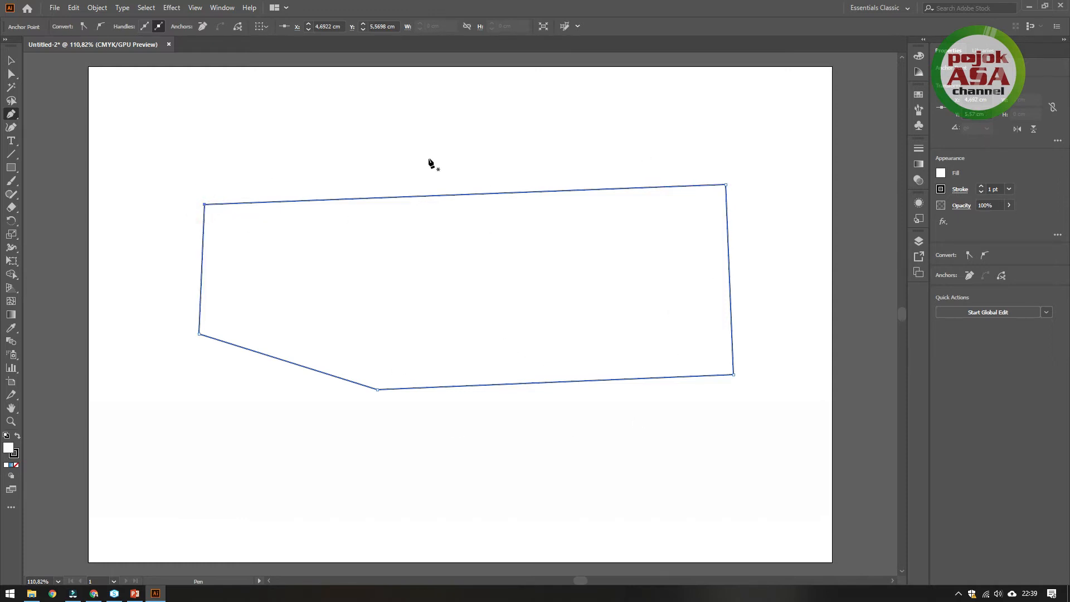
Step: Draw an open, nearly horizontal line above the closed shape with the Pen tool and move it slightly down
click(238, 129)
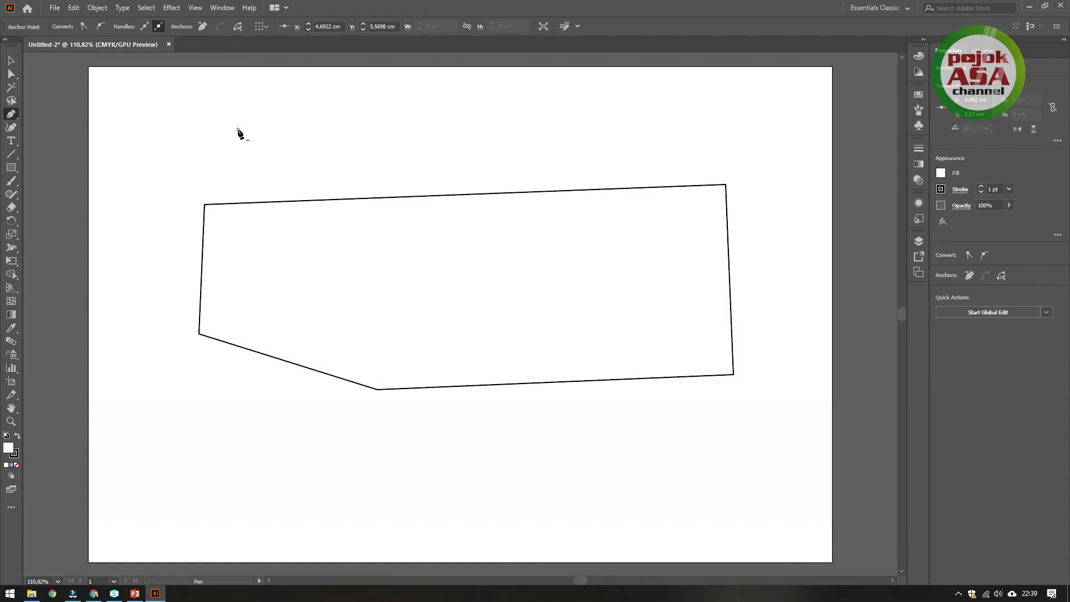
click(685, 124)
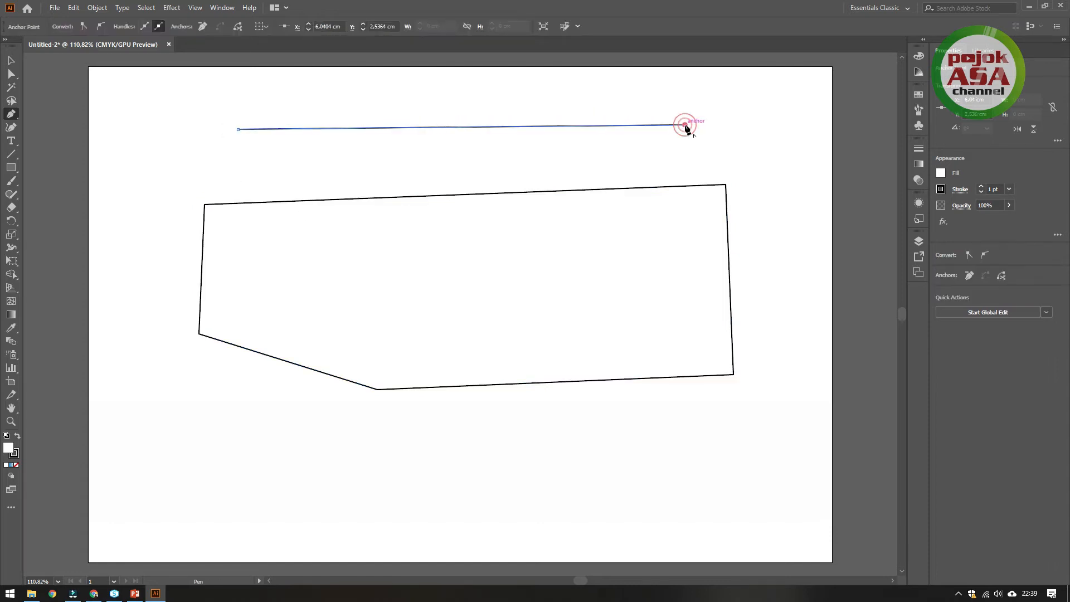
click(11, 60)
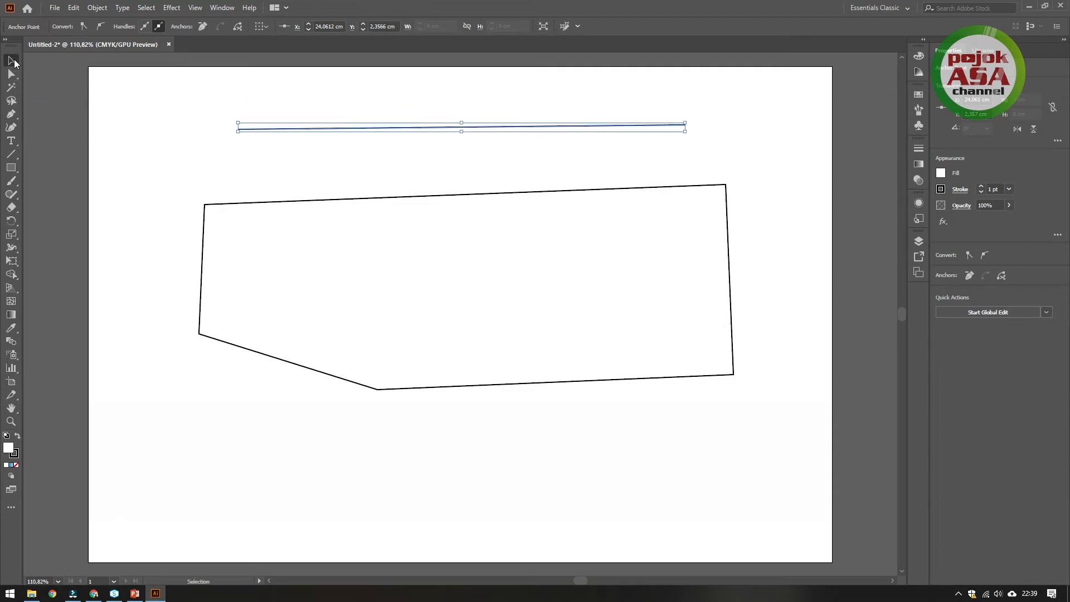
click(573, 155)
drag(485, 125, 484, 146)
click(485, 117)
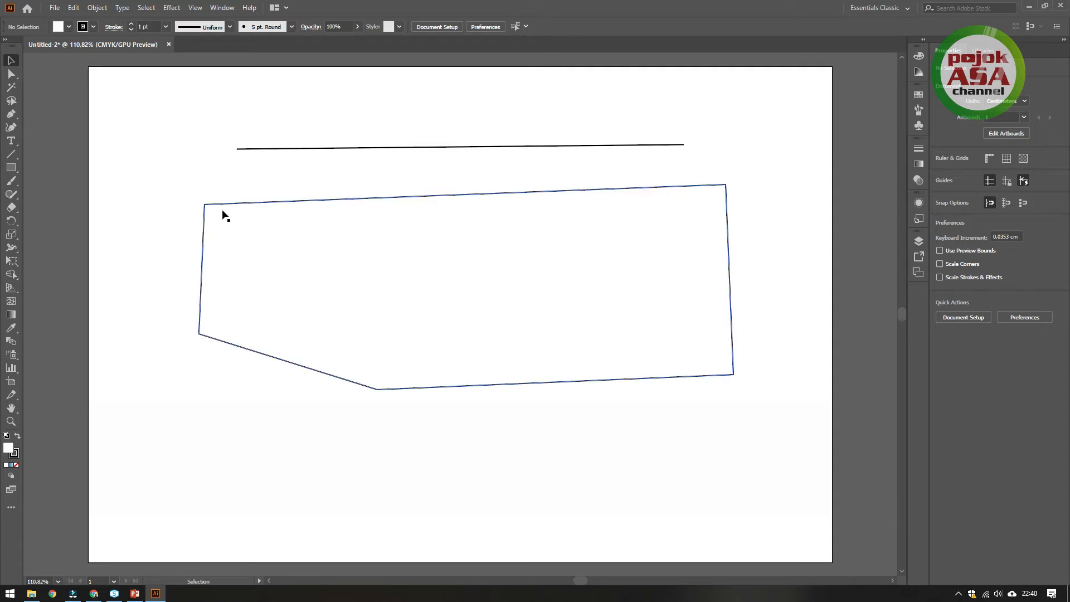
Step: Fill the closed five-sided shape with red
drag(161, 214, 609, 359)
click(352, 175)
click(417, 260)
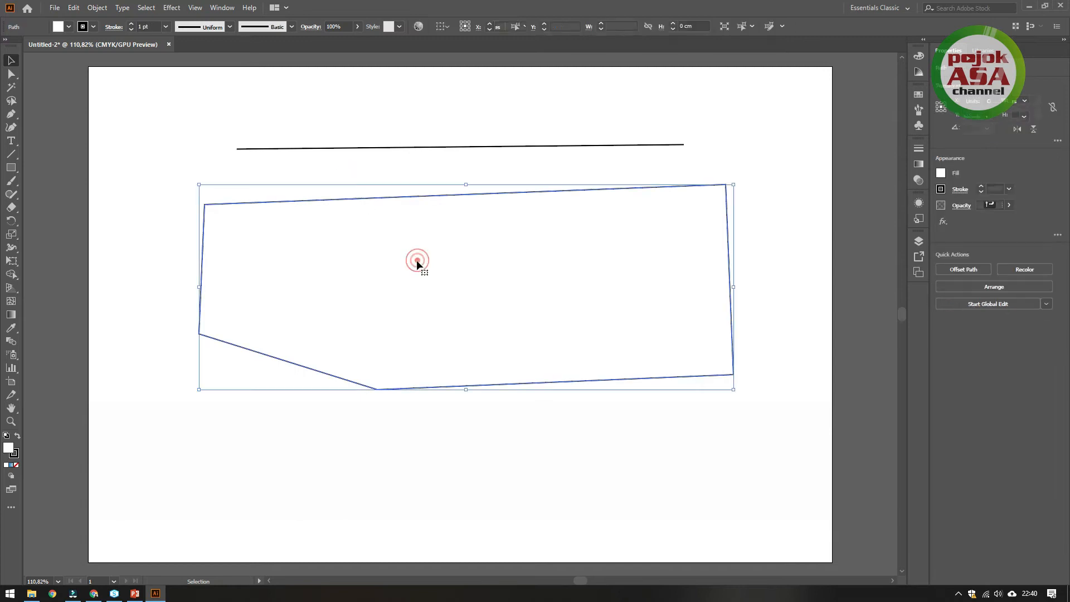
click(68, 26)
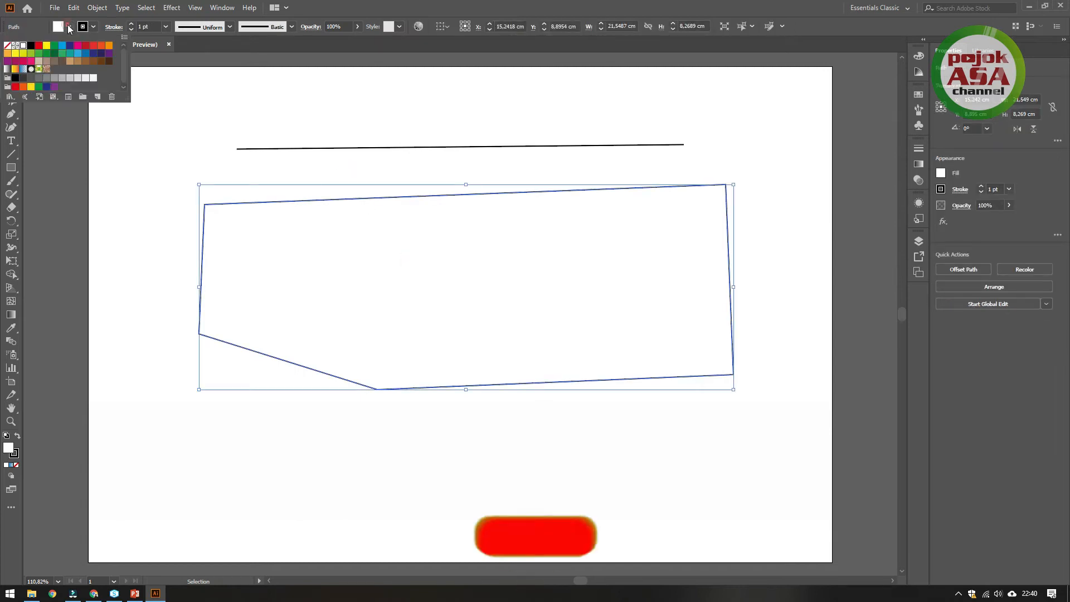
click(39, 45)
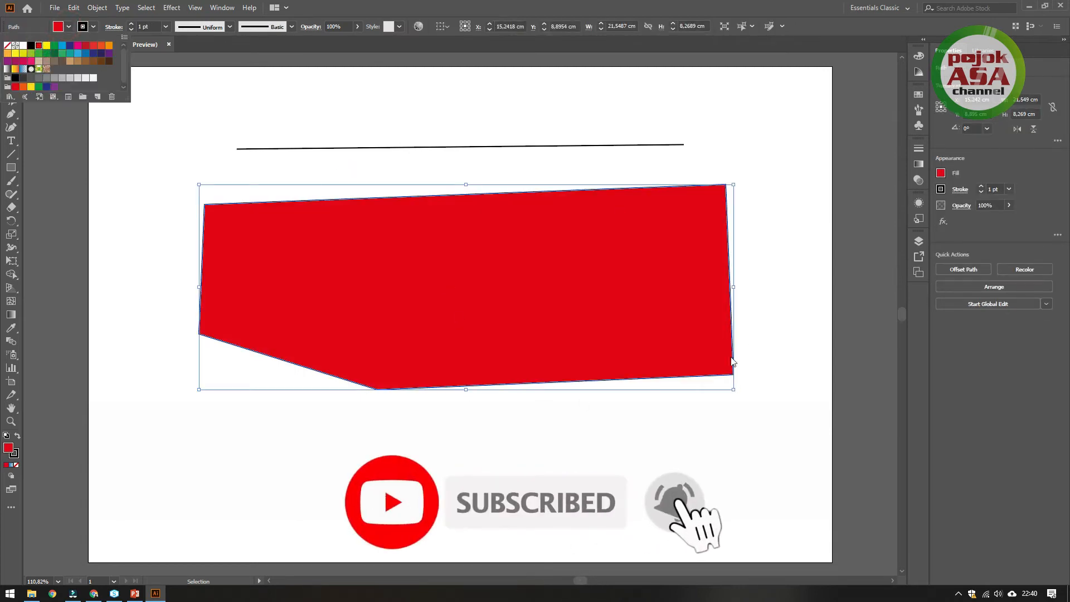
key(Escape)
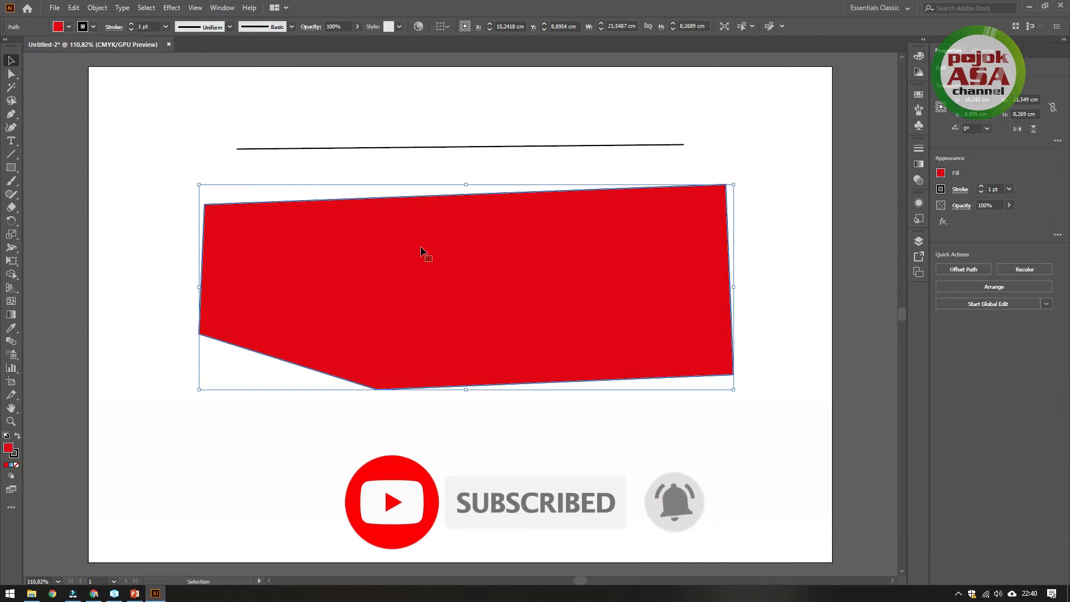
Step: Delete both the open line and the red shape from the artboard
click(761, 325)
drag(144, 133, 627, 433)
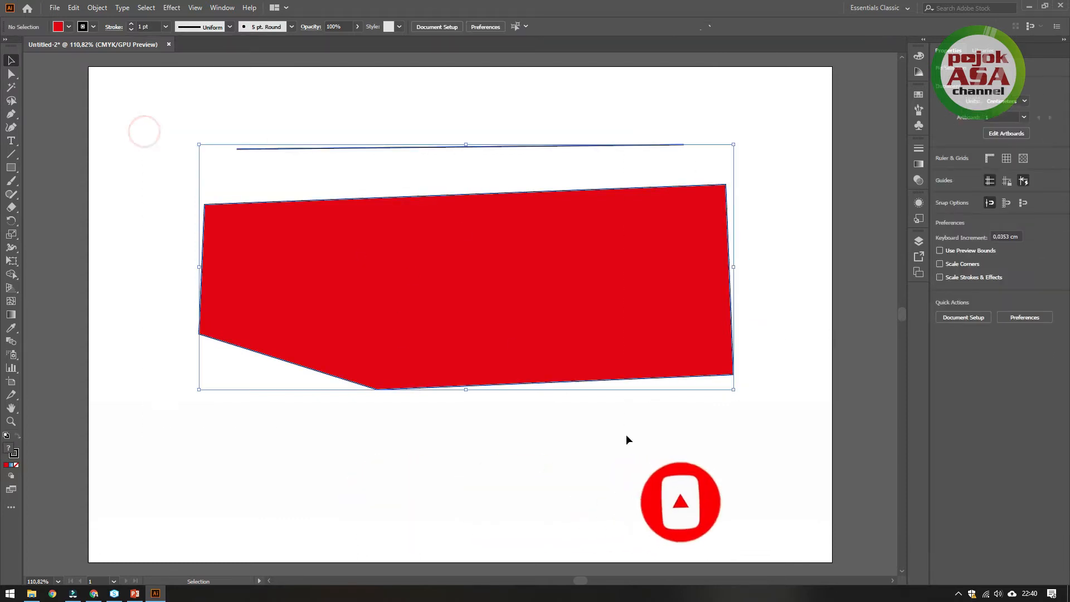
key(Delete)
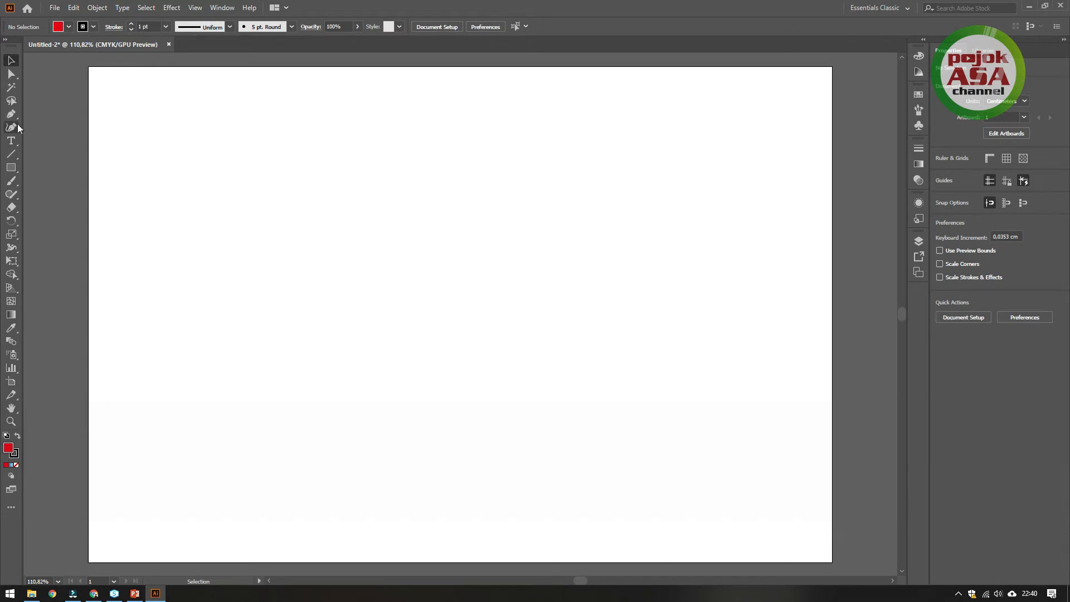
Step: Switch to the PowerPoint slide show to read the descriptions of the pen tools, and return to Illustrator
click(135, 594)
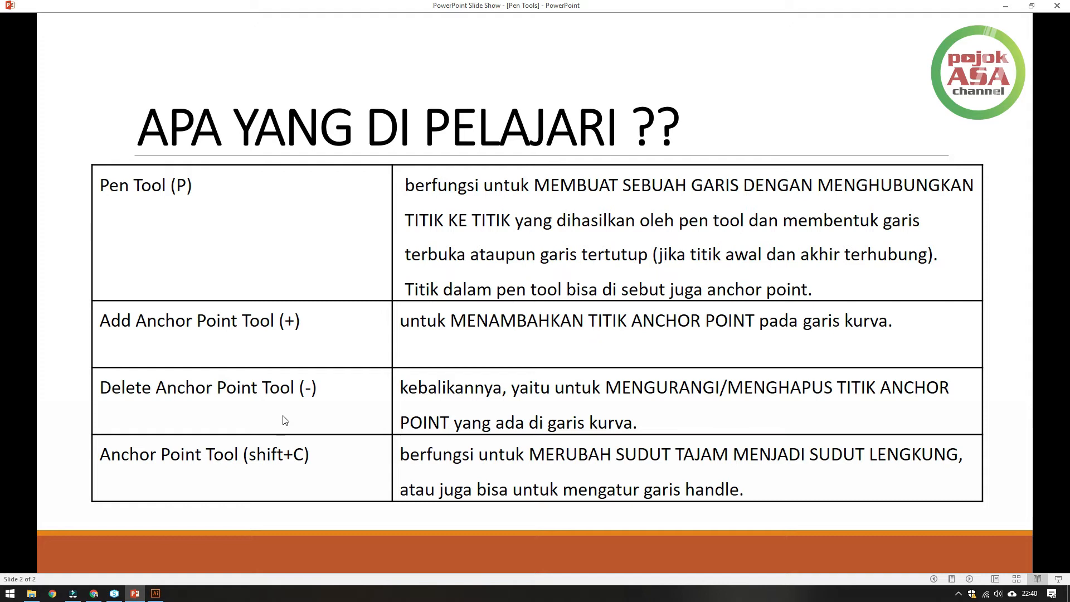
click(156, 594)
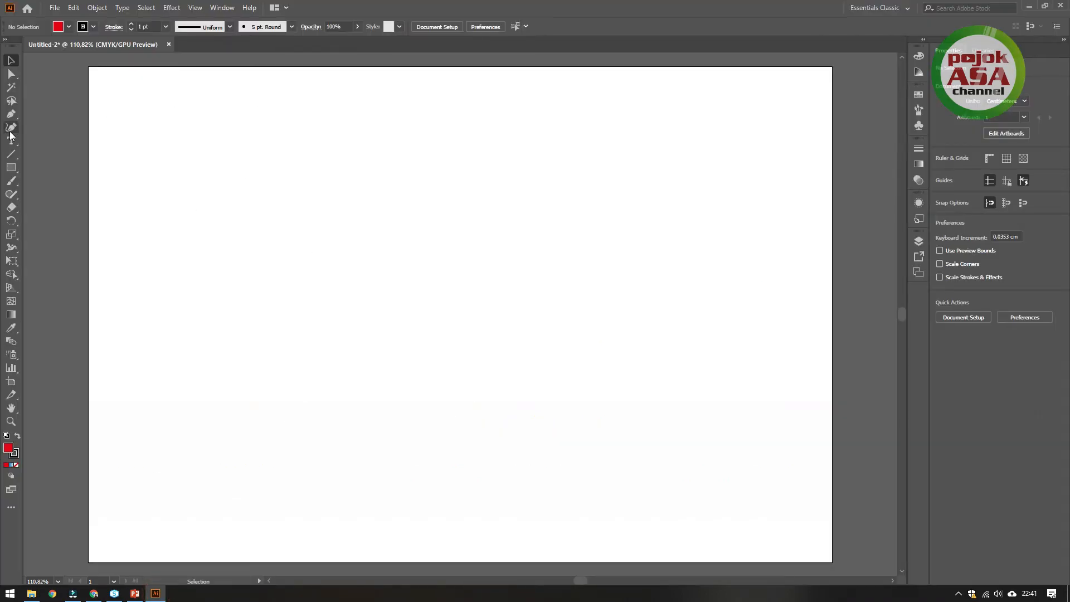
Step: Draw a perfectly horizontal open line about 23.9 cm long across the upper part of the artboard with the Pen tool
click(11, 115)
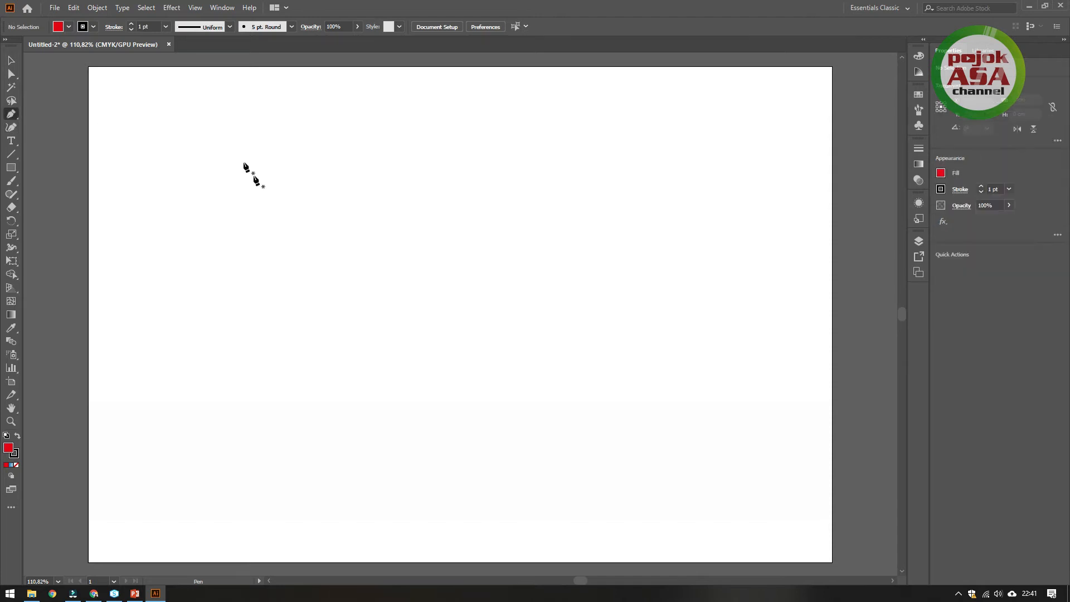
click(155, 227)
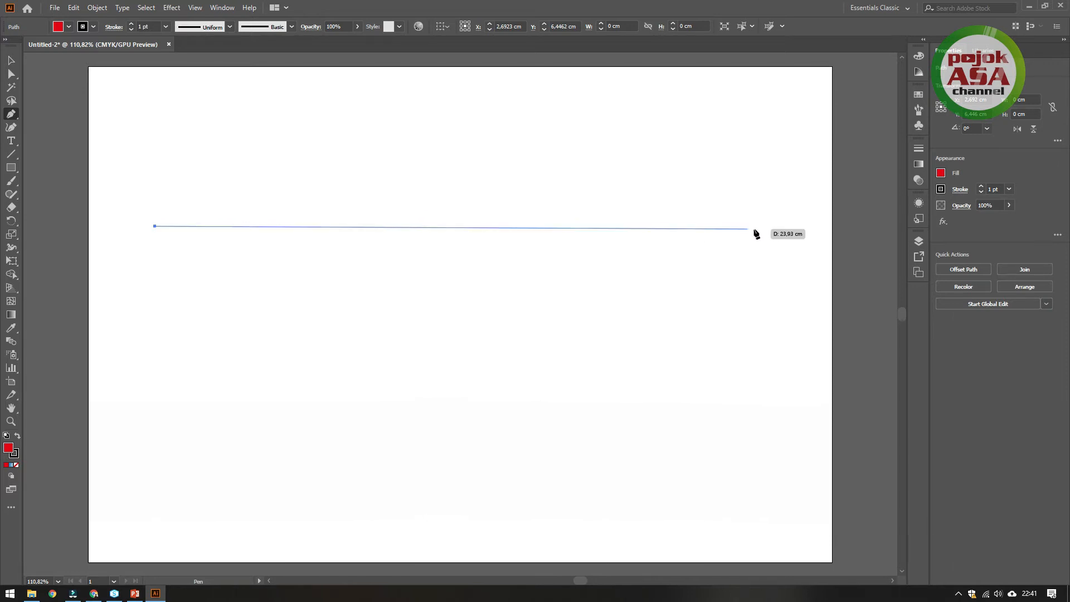
key(shift)
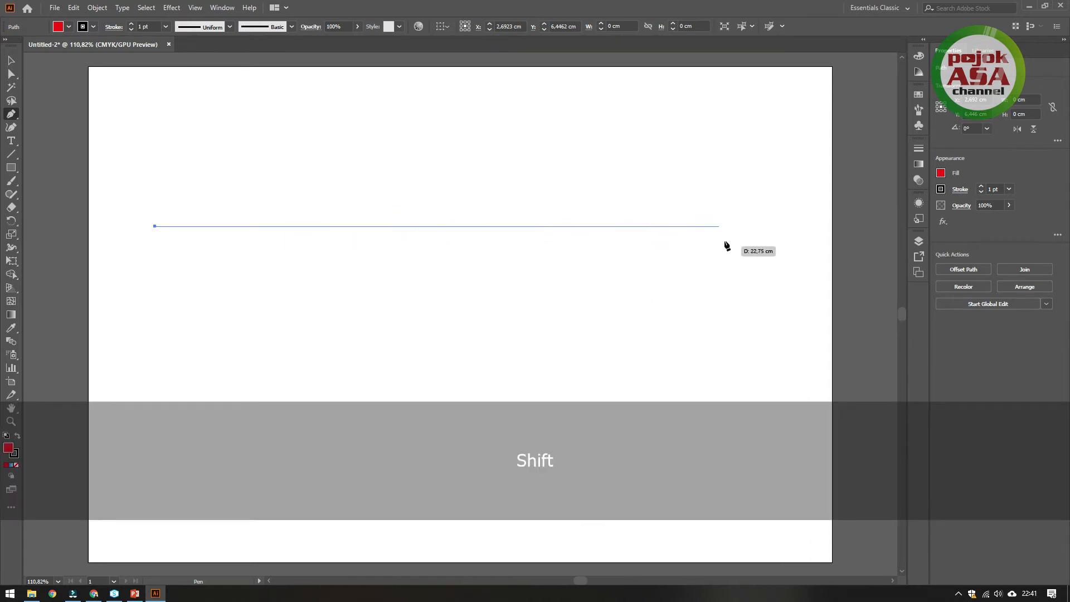
click(747, 227)
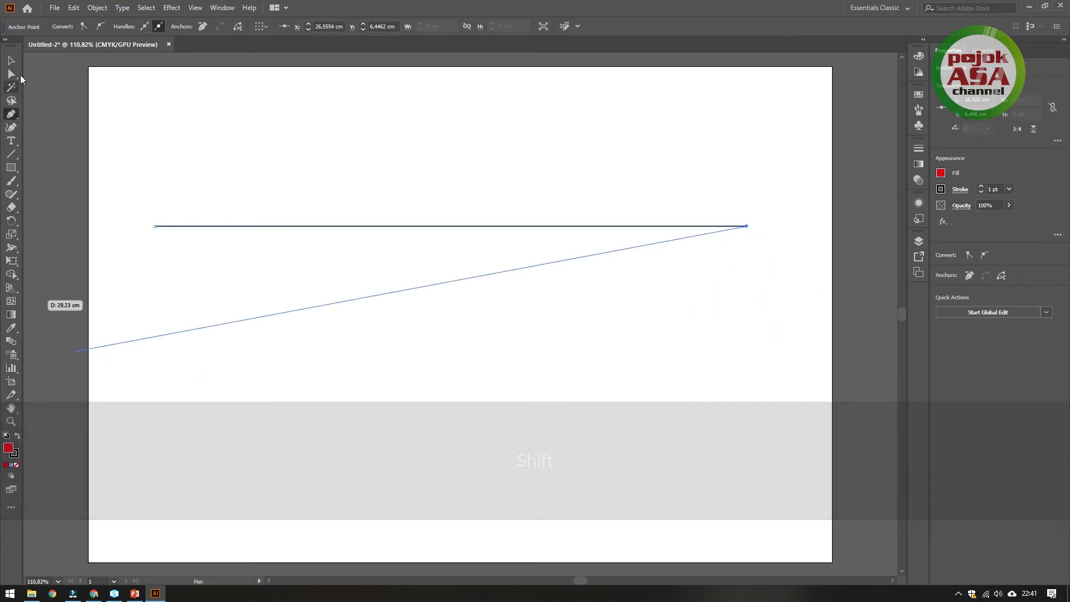
click(12, 60)
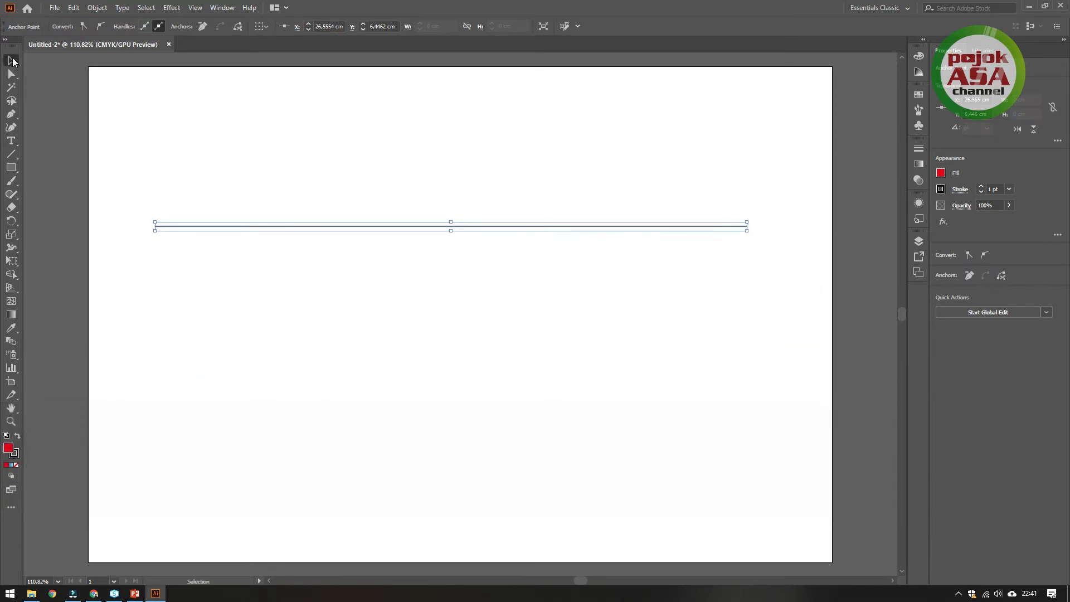
click(412, 306)
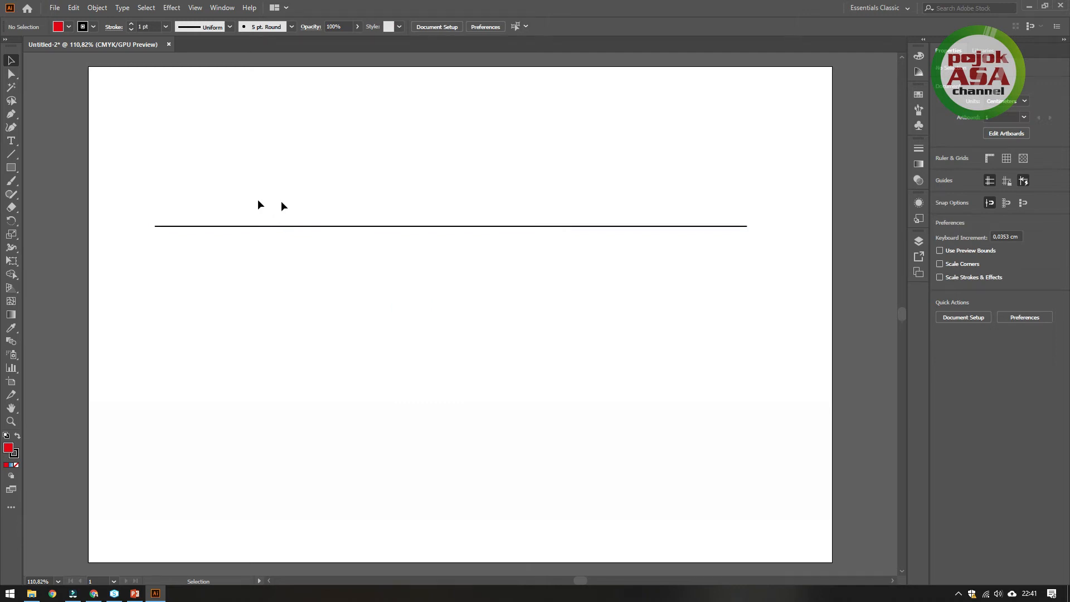
Step: Add an anchor point near the left end of the horizontal line with the Add Anchor Point tool
click(266, 227)
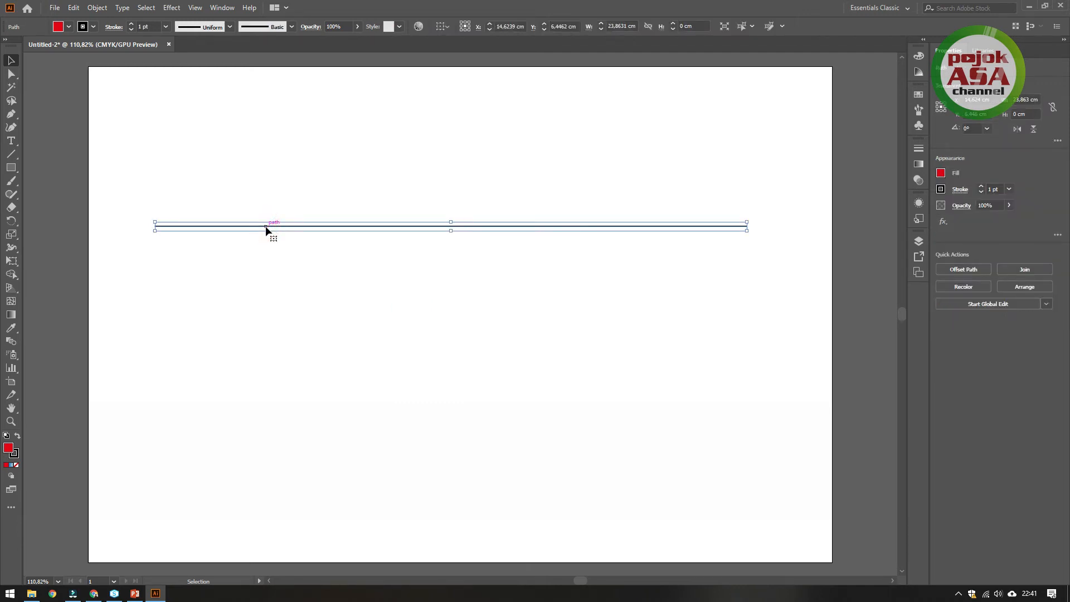
click(186, 199)
click(184, 225)
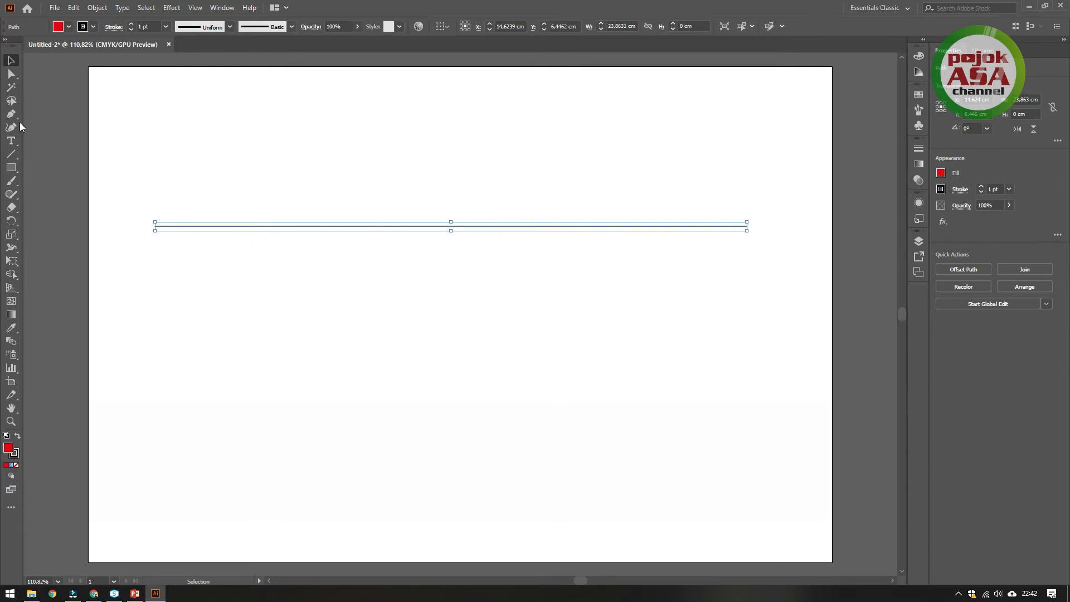
click(14, 113)
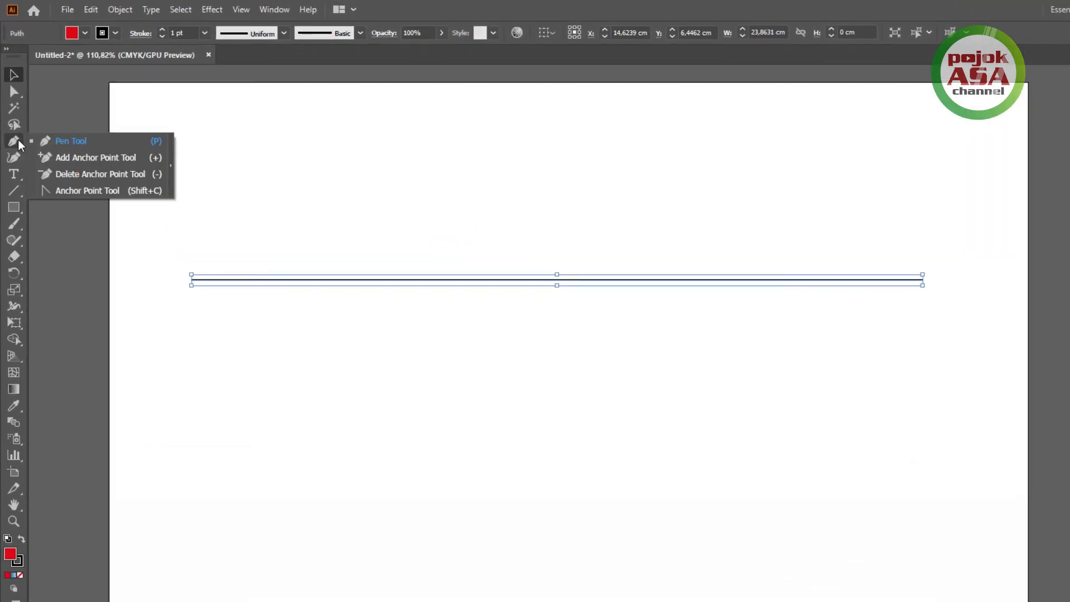
click(81, 157)
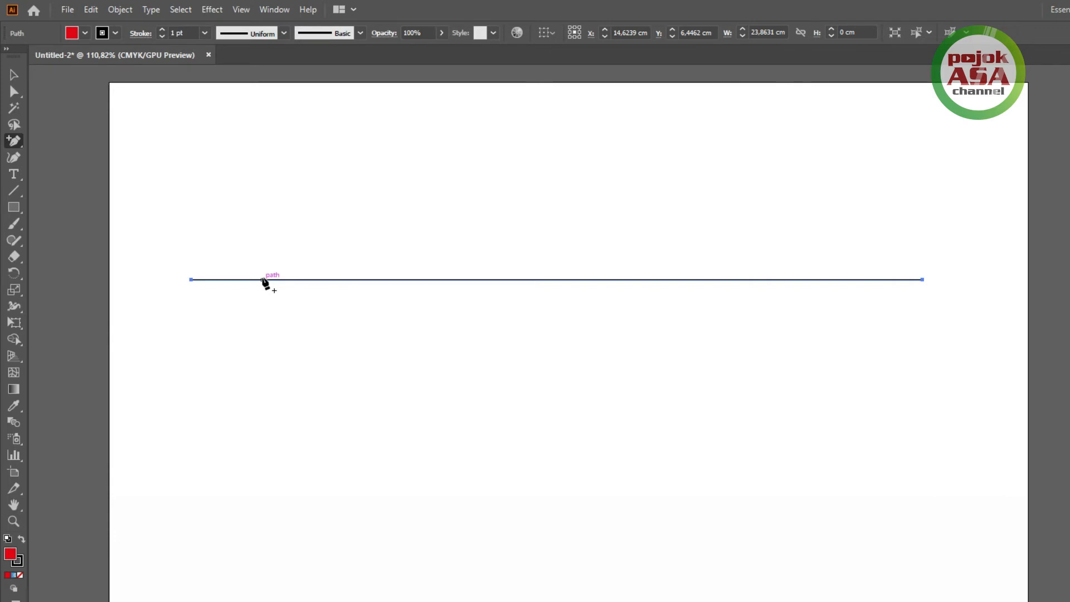
click(263, 279)
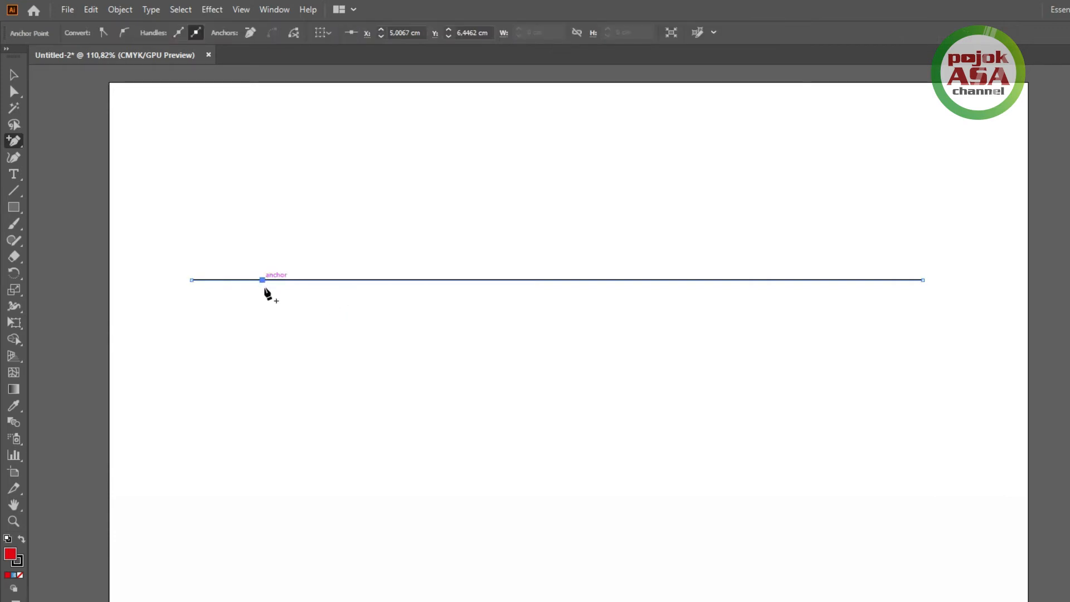
Step: Add anchor points toward the line's right end and near its middle, and try adding one off the path
alt+scroll(245, 284, up, 2)
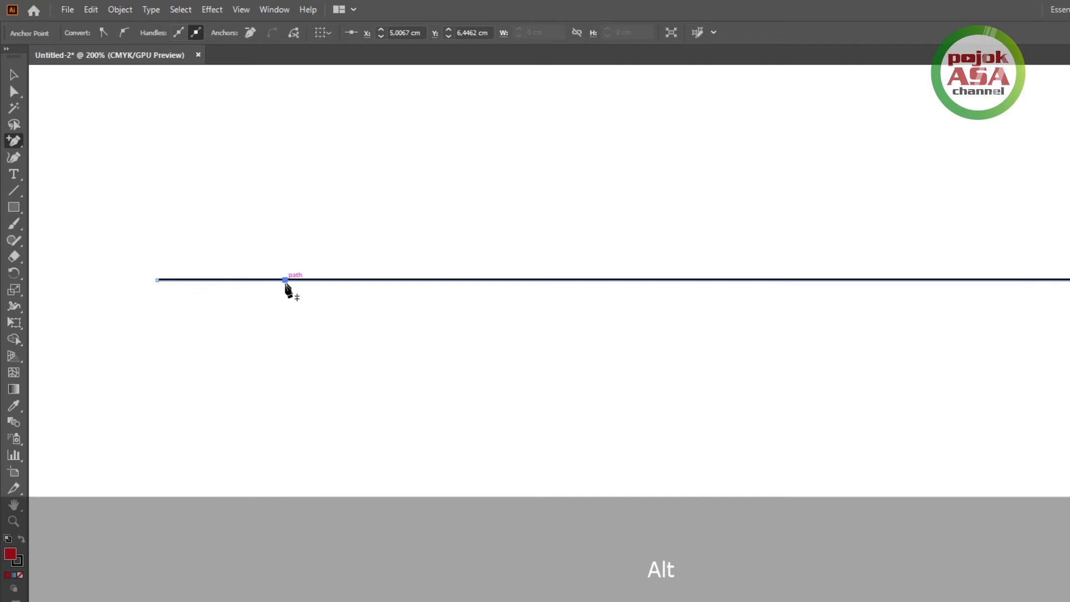
alt+scroll(267, 296, down, 3)
scroll(286, 285, up, 2)
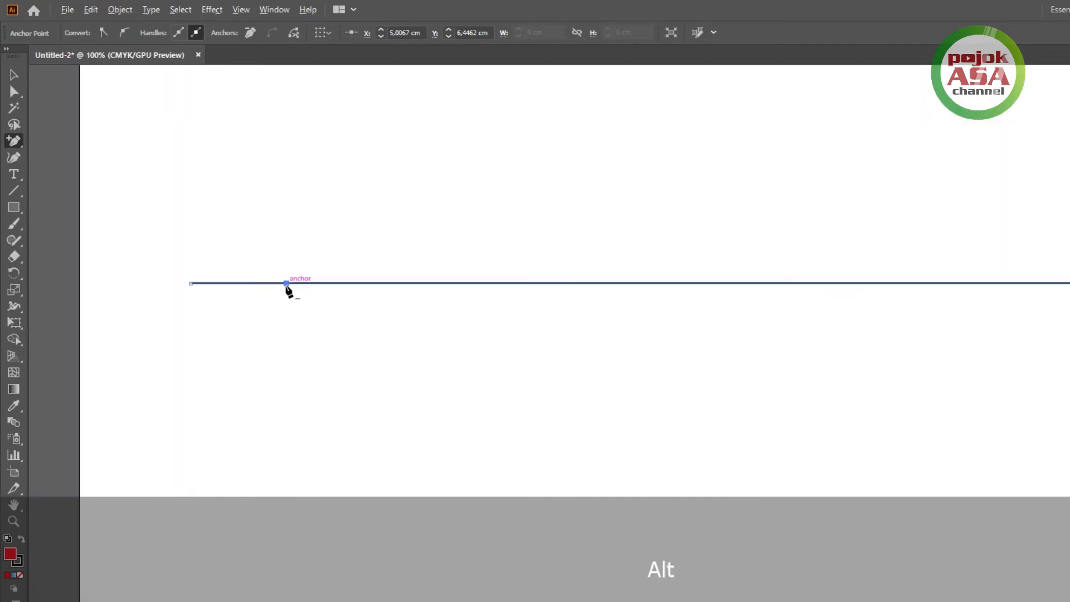
scroll(286, 286, down, 2)
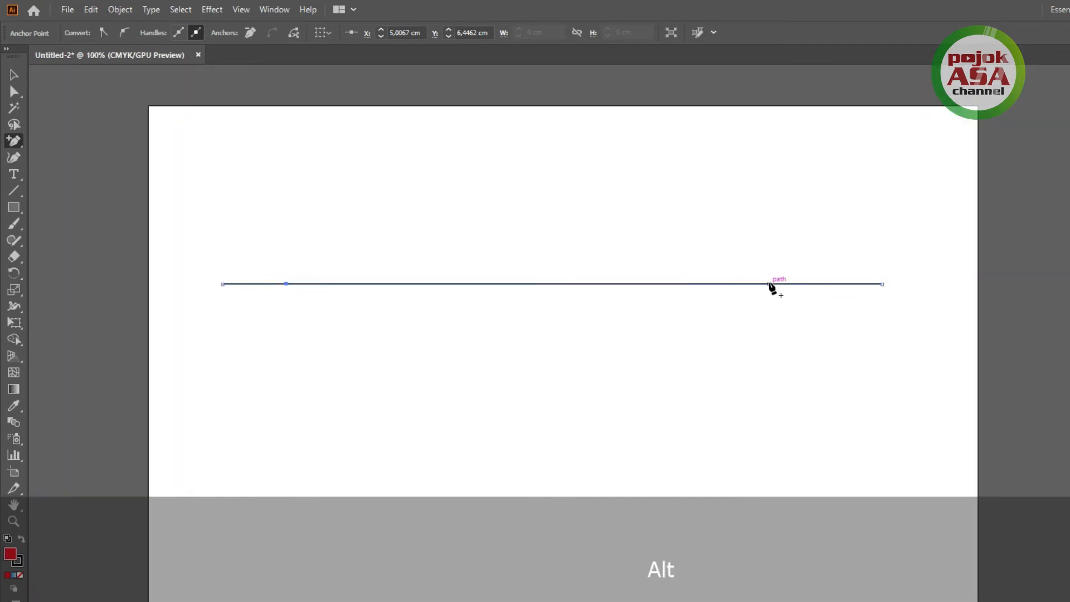
click(769, 284)
click(538, 285)
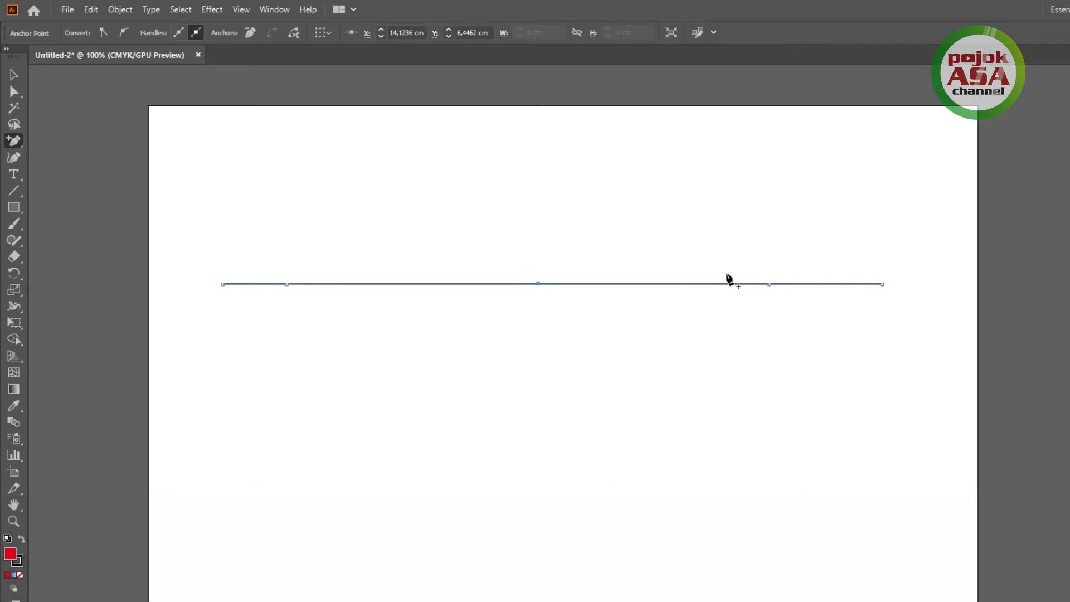
click(698, 270)
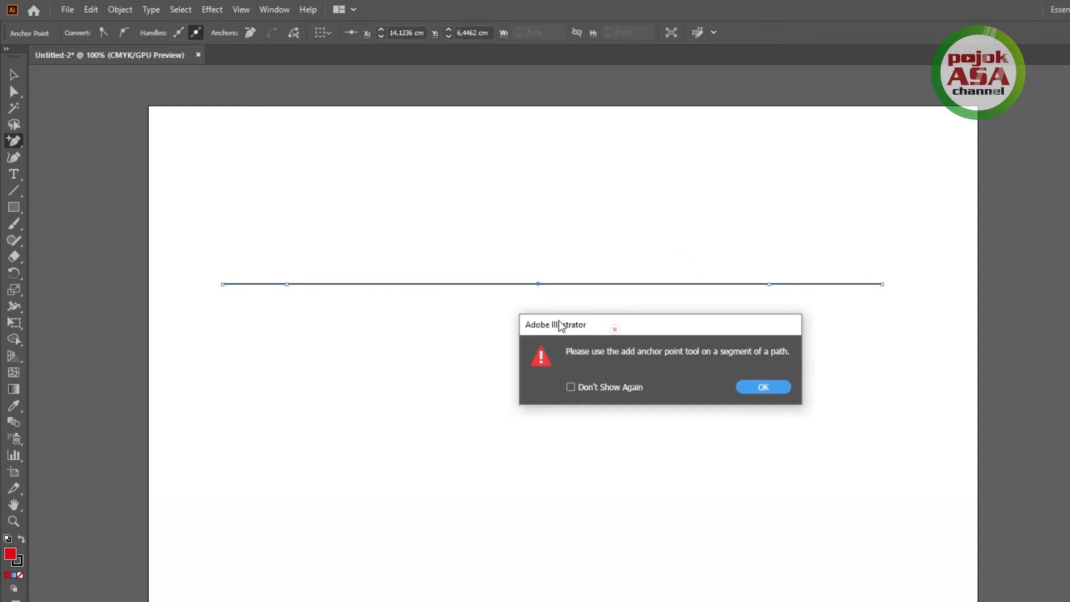
key(Return)
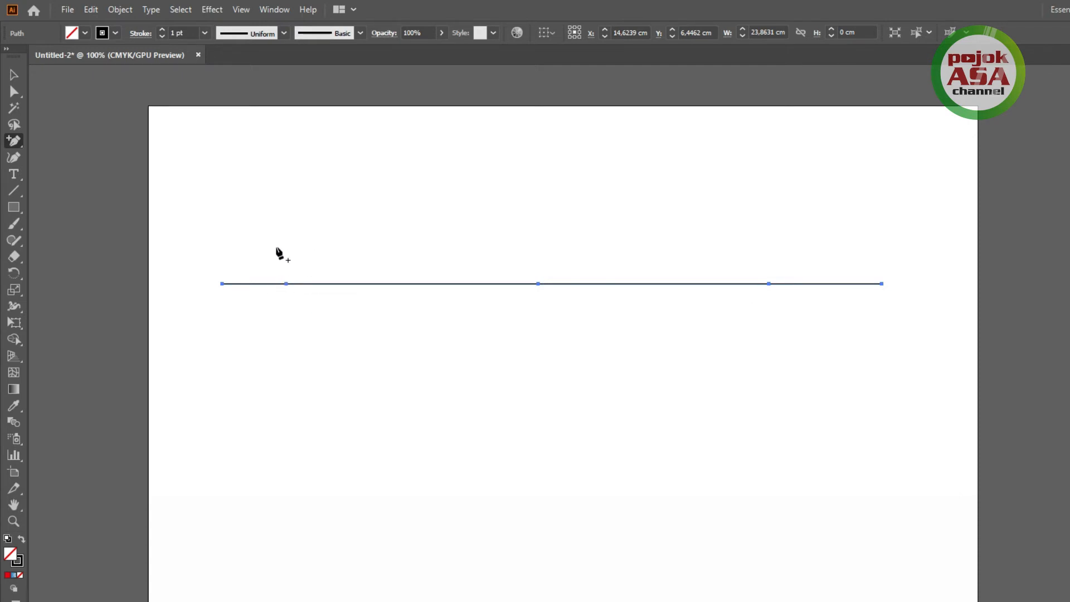
Step: Add an anchor point left of the line's middle, and move three other inner anchors with Direct Selection to form a zigzag
click(417, 284)
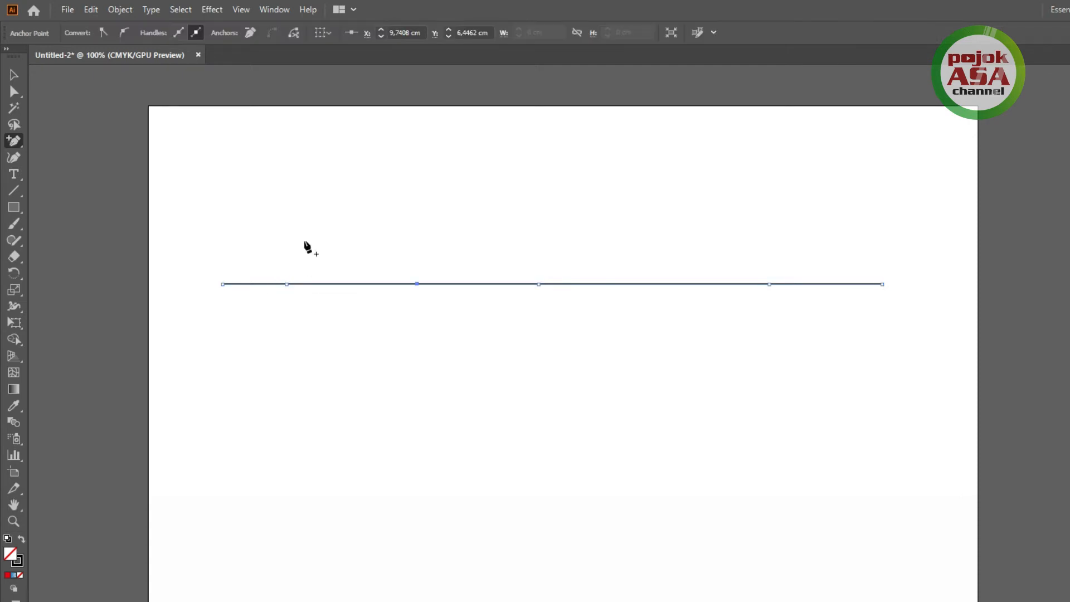
click(15, 92)
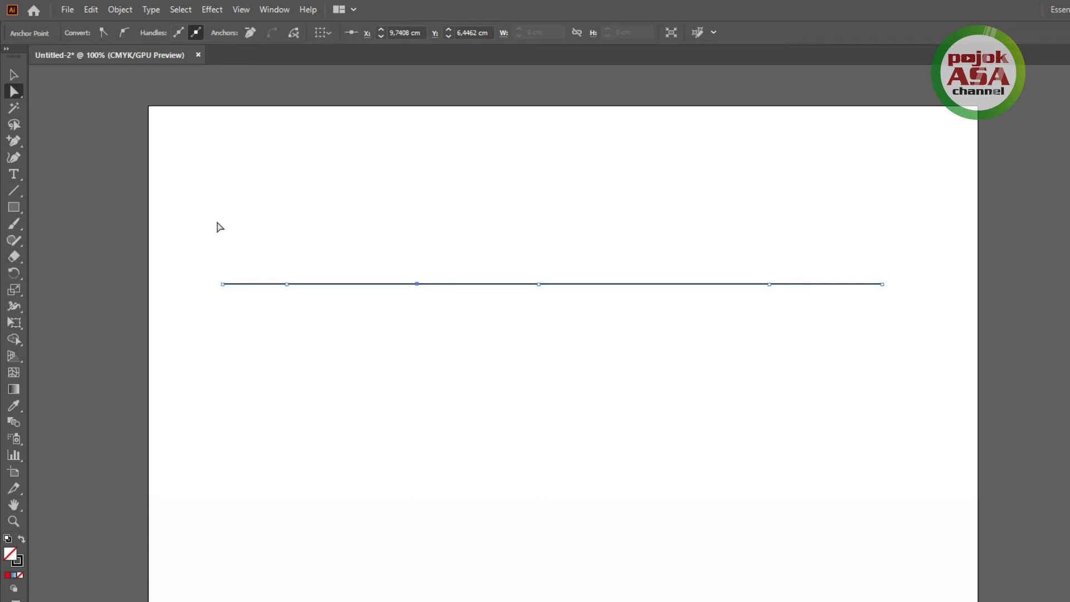
click(286, 285)
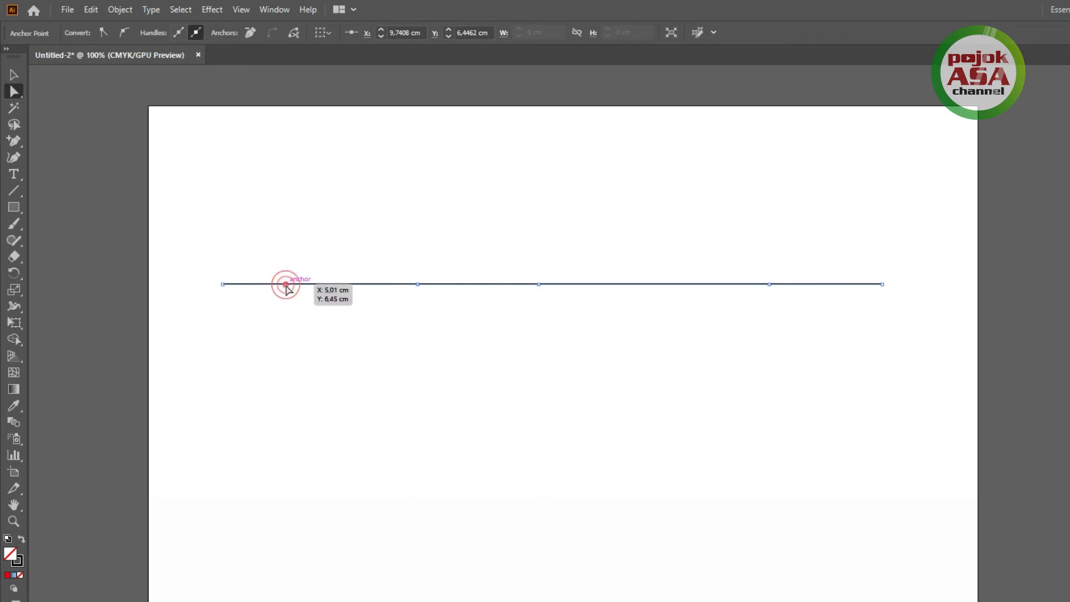
drag(286, 285, 286, 211)
drag(540, 285, 608, 383)
drag(770, 285, 702, 210)
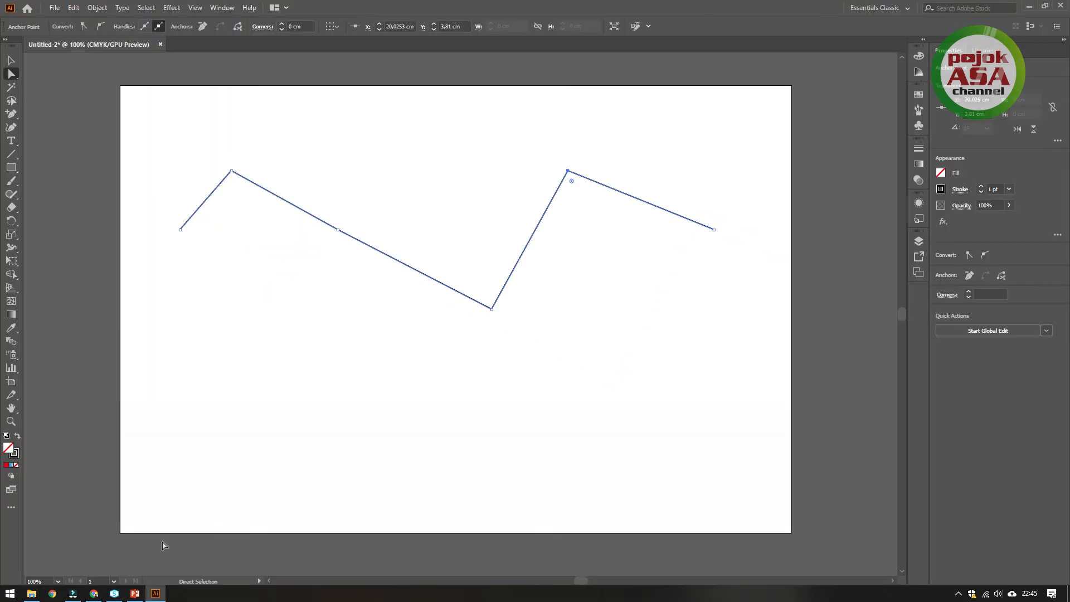
Step: Consult the pen tools slide in PowerPoint and, back in Illustrator, remove the anchor on the zigzag's long descending segment with the Delete Anchor Point tool
click(134, 593)
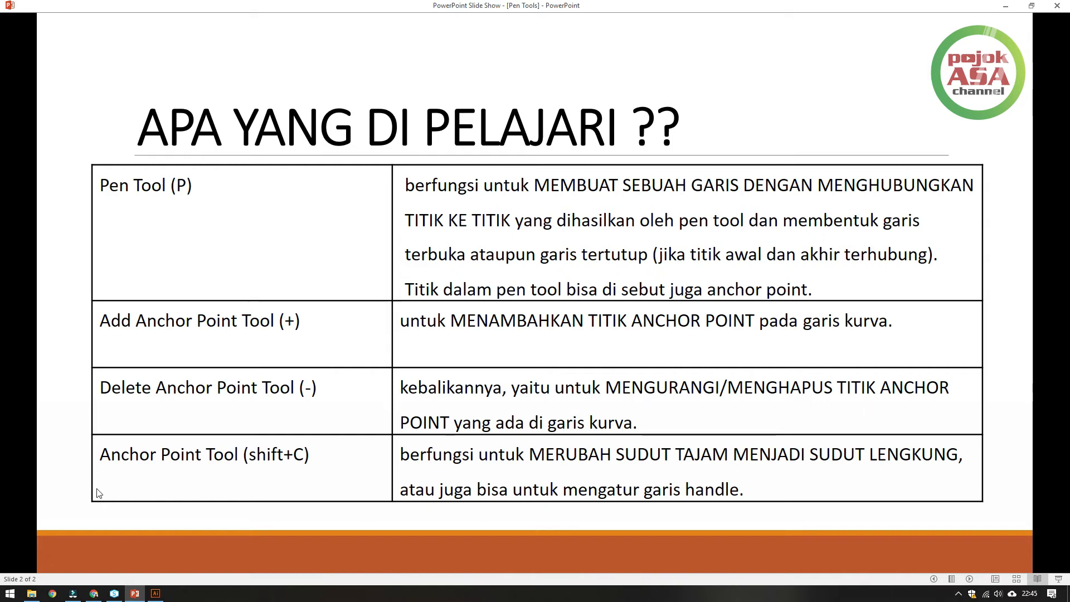
click(155, 593)
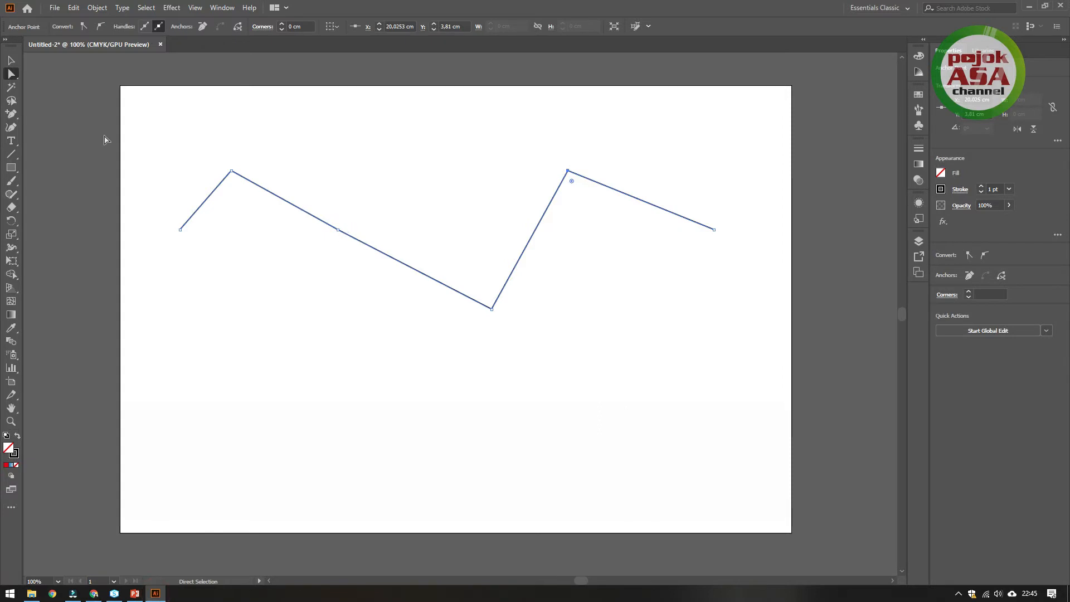
click(11, 114)
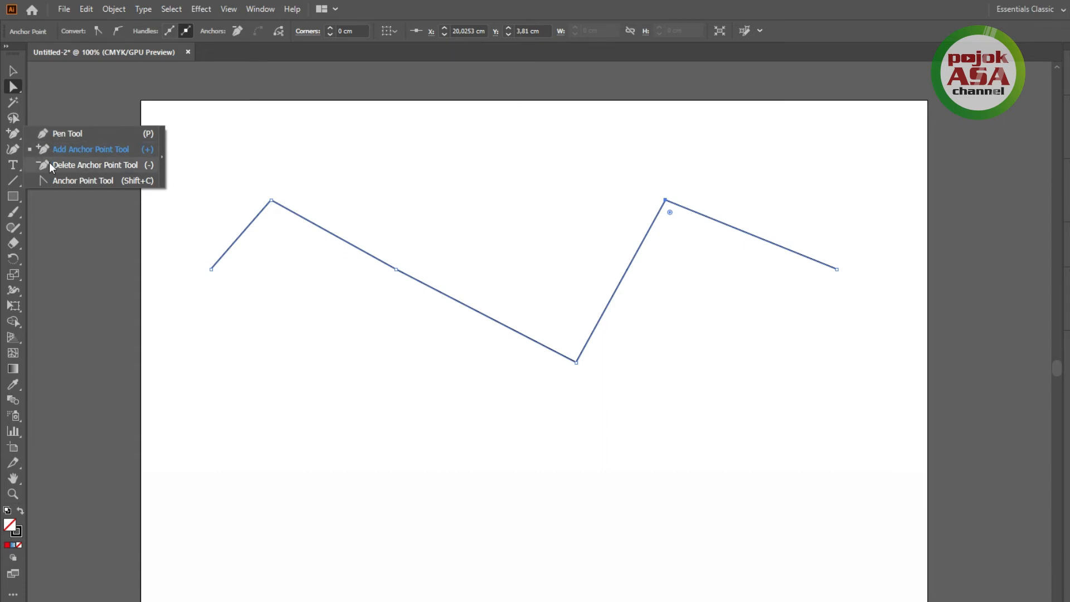
click(134, 165)
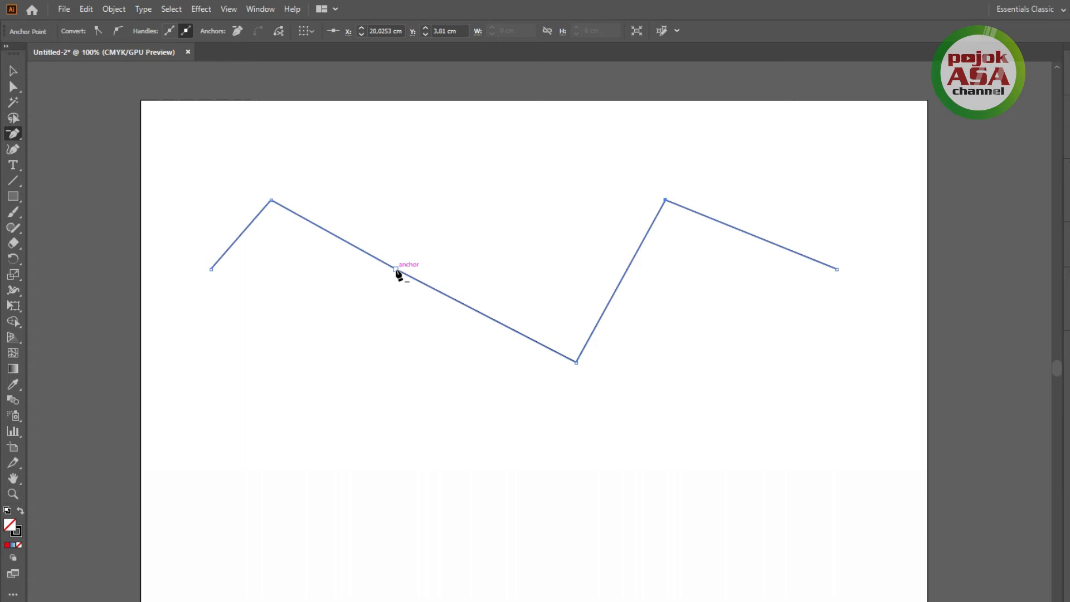
click(395, 270)
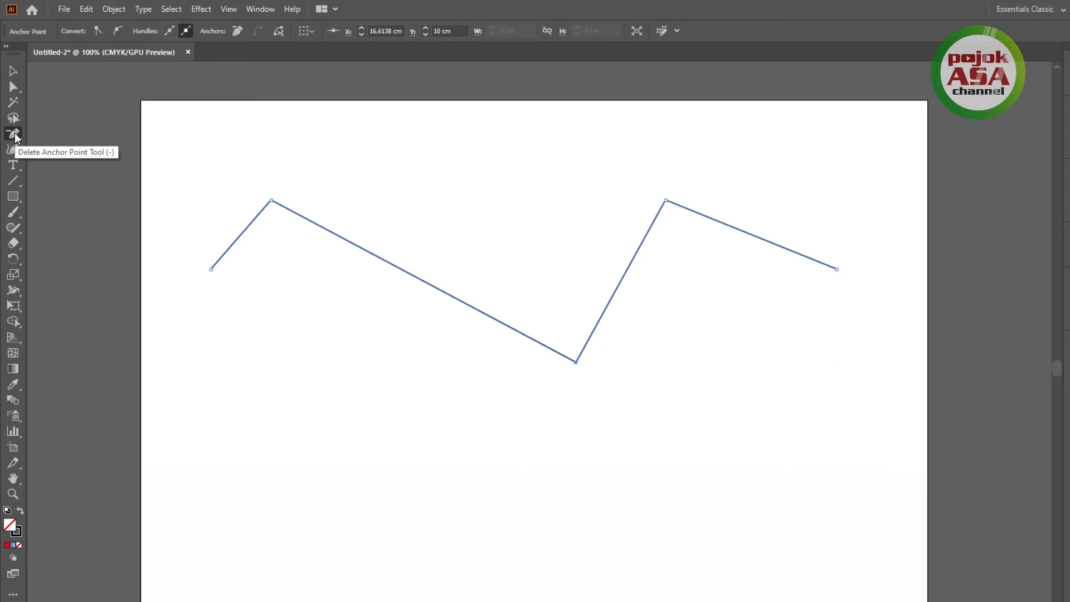
Step: Delete the zigzag's lowest anchor point and its two upper peaks, leaving only the straight line between the endpoints
click(15, 134)
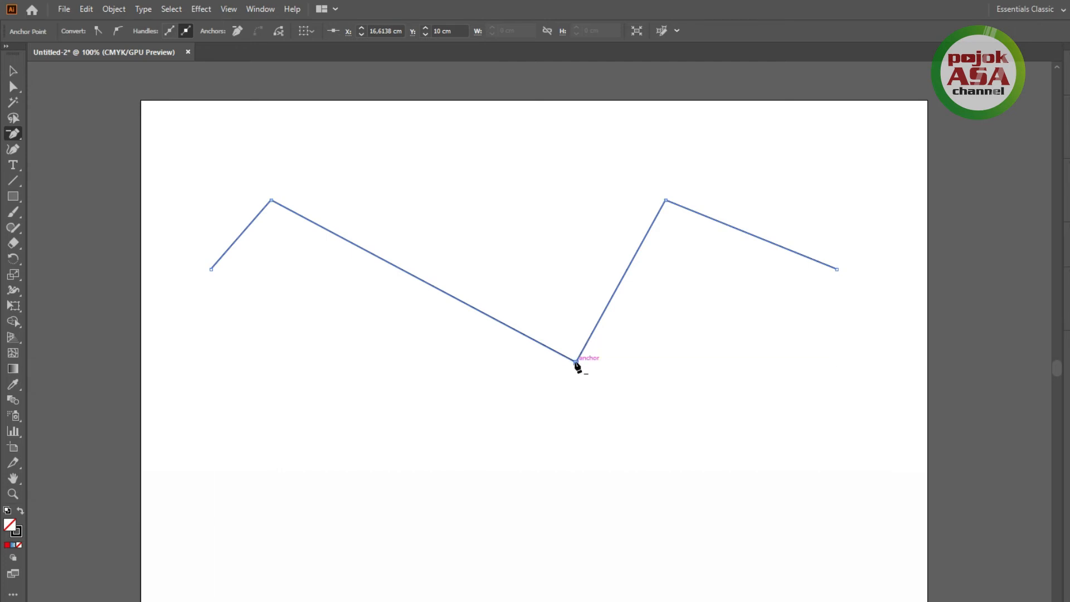
click(576, 361)
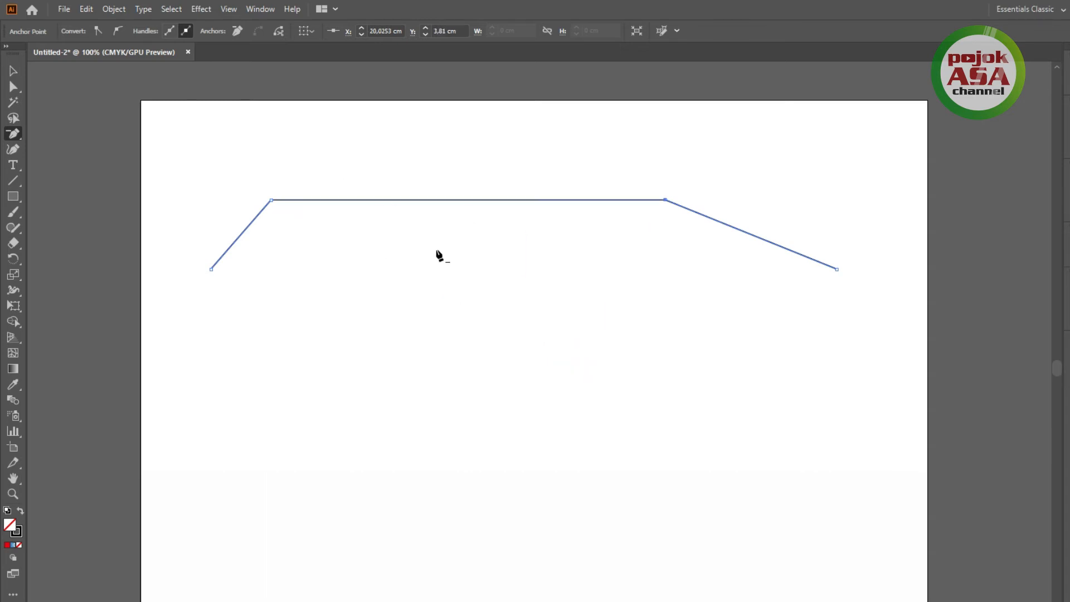
click(271, 201)
click(667, 199)
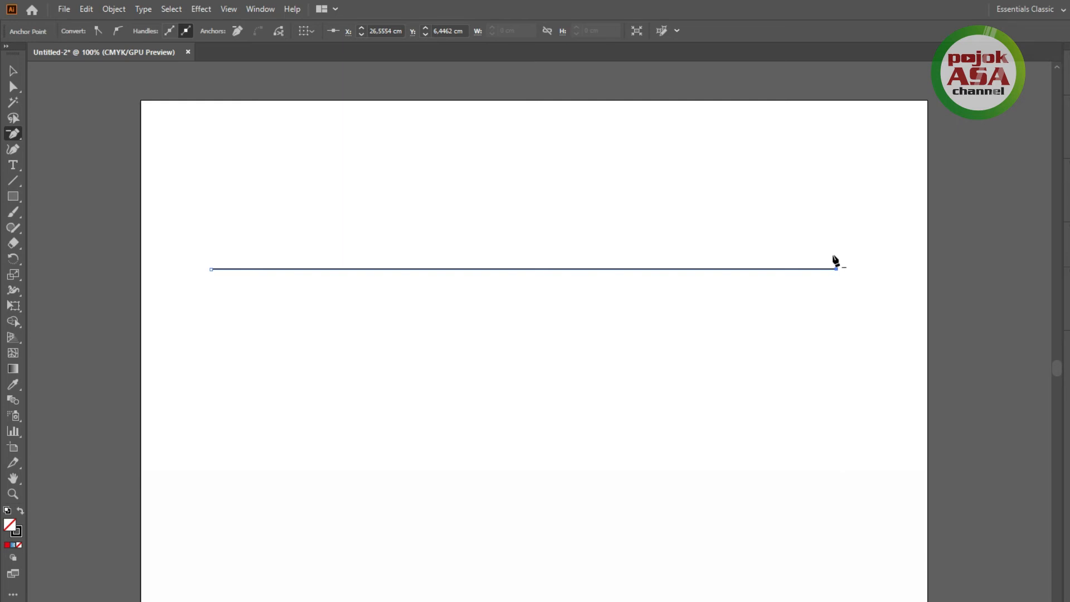
alt+click(13, 134)
alt+click(14, 134)
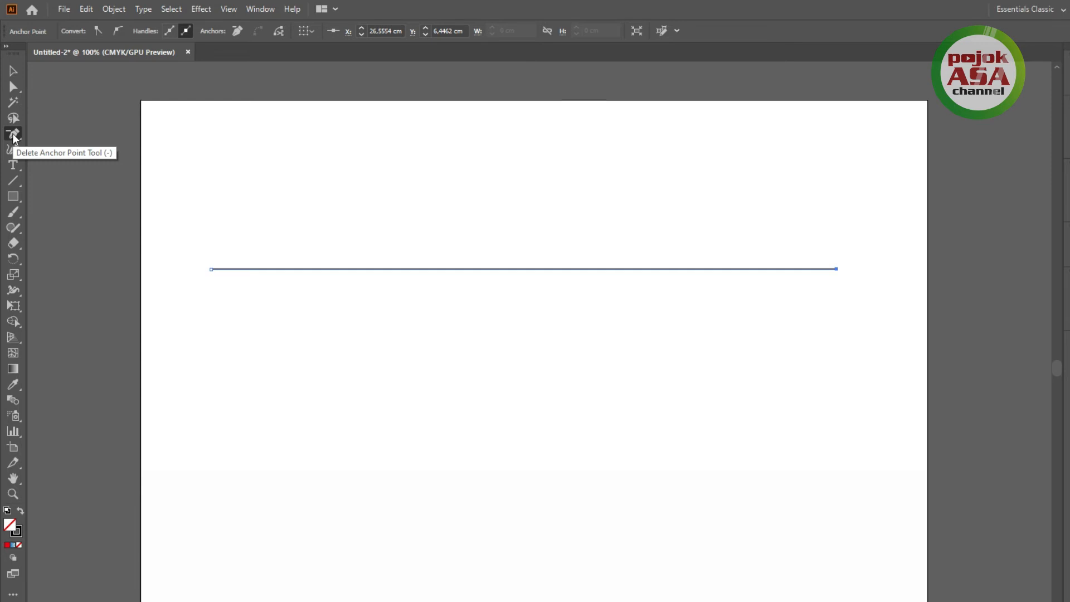
key(p)
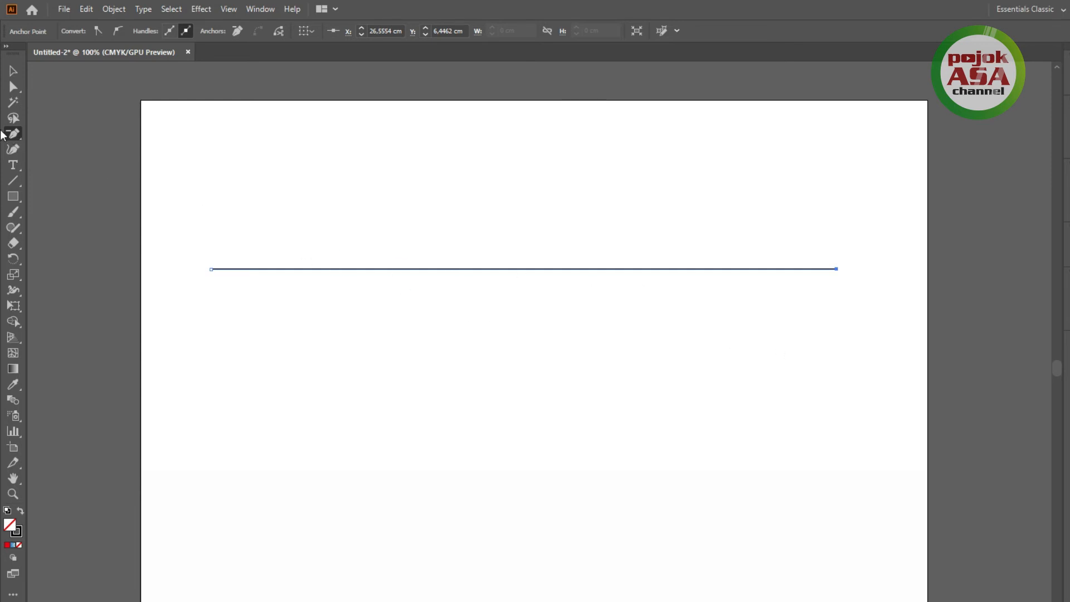
alt+click(13, 135)
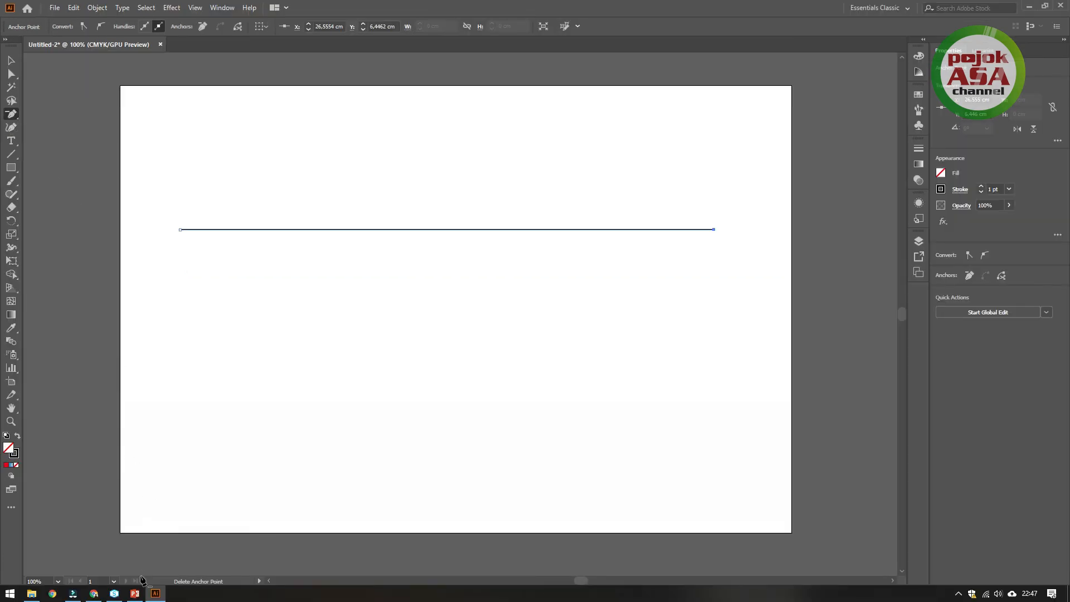
Step: Consult the pen tools slide in PowerPoint and, back in Illustrator, bend the straight line upward into an arch with the Anchor Point tool
key(alt+Tab)
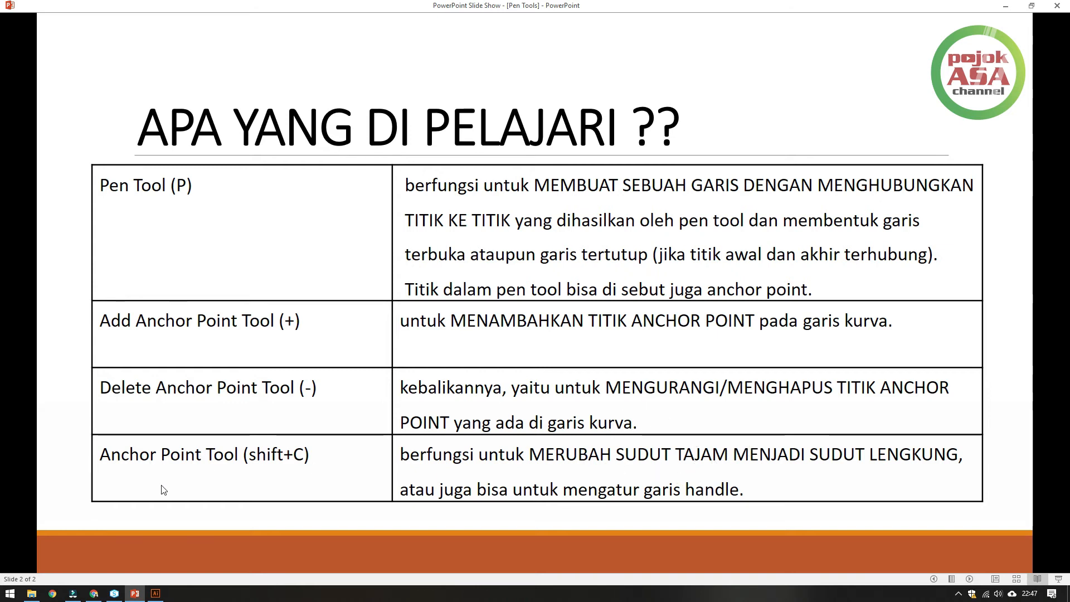
click(156, 594)
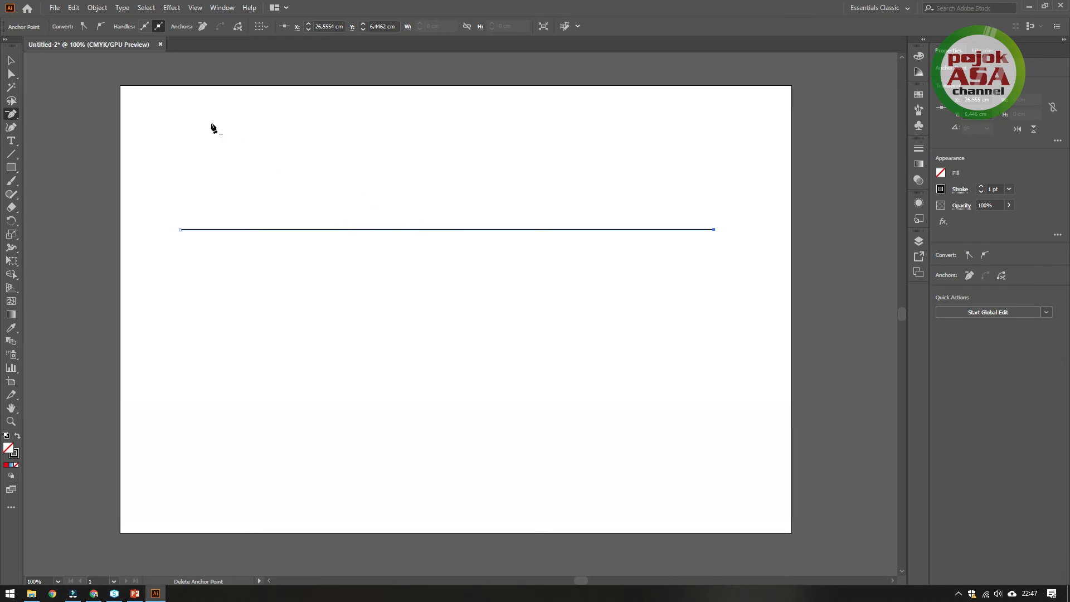
click(16, 116)
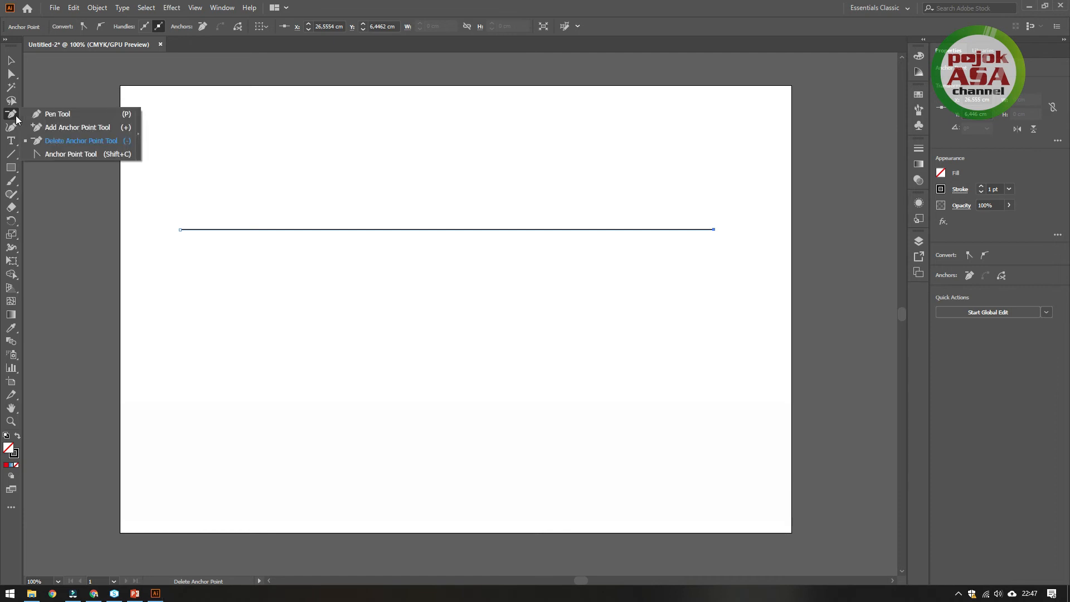
click(58, 154)
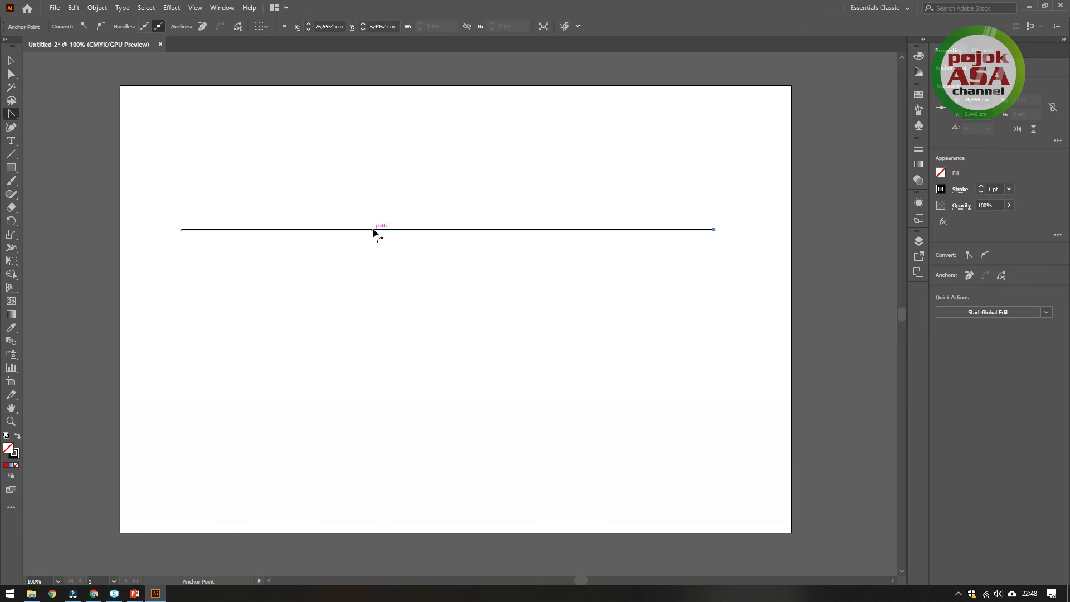
drag(373, 227, 370, 156)
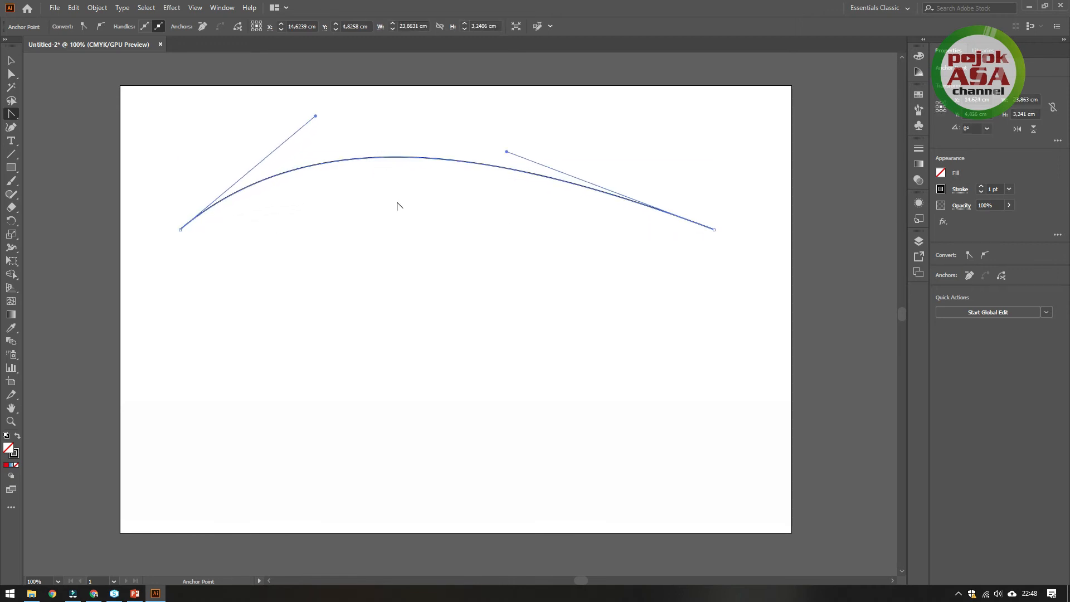
Step: Reshape the arch by repositioning the direction handles of its left and right endpoints
drag(314, 114, 192, 126)
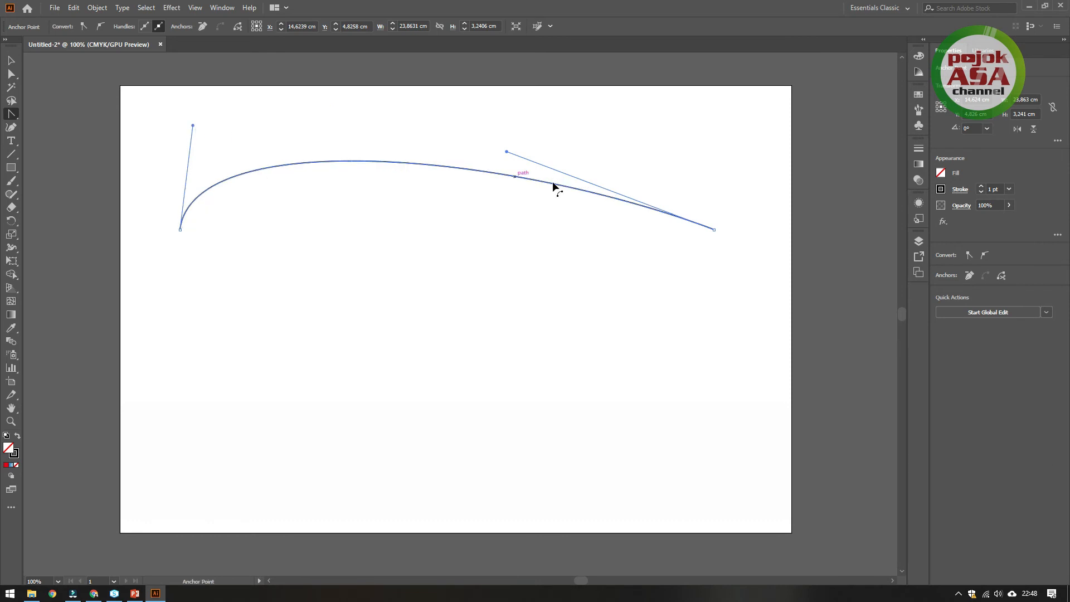
drag(507, 152, 600, 126)
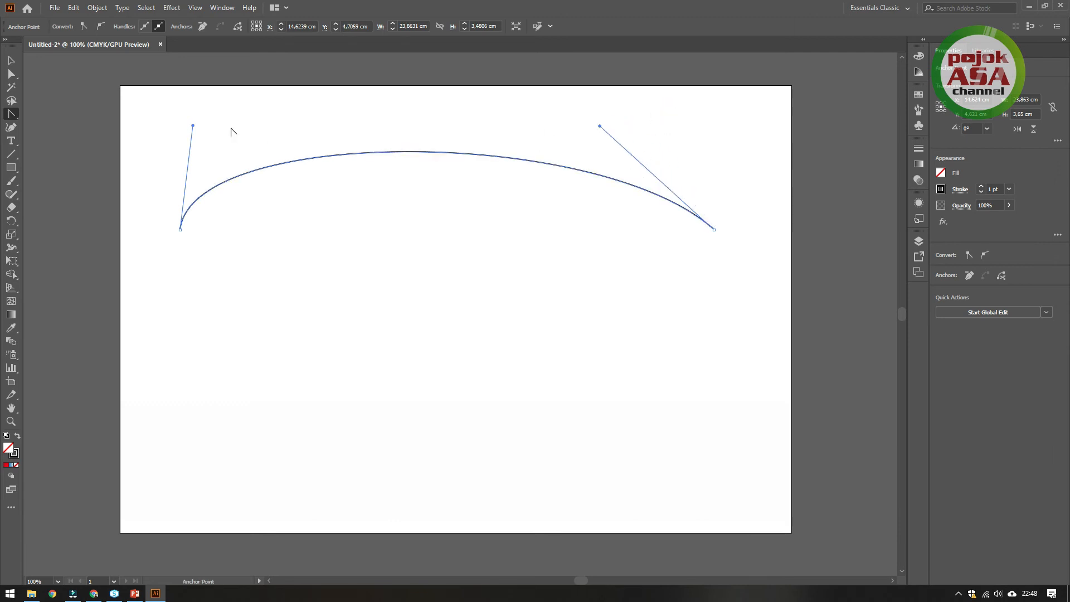
drag(194, 124, 241, 128)
Step: Bend the arch downward into a bowl-shaped curve, and move the right endpoint's direction handle outward
drag(463, 152, 438, 329)
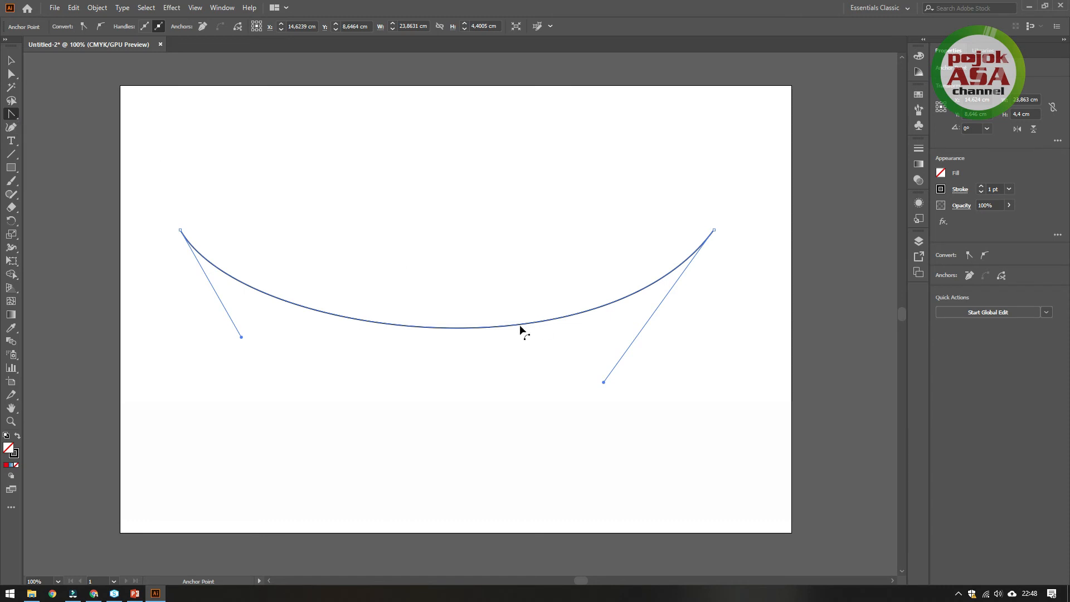
drag(603, 383, 649, 365)
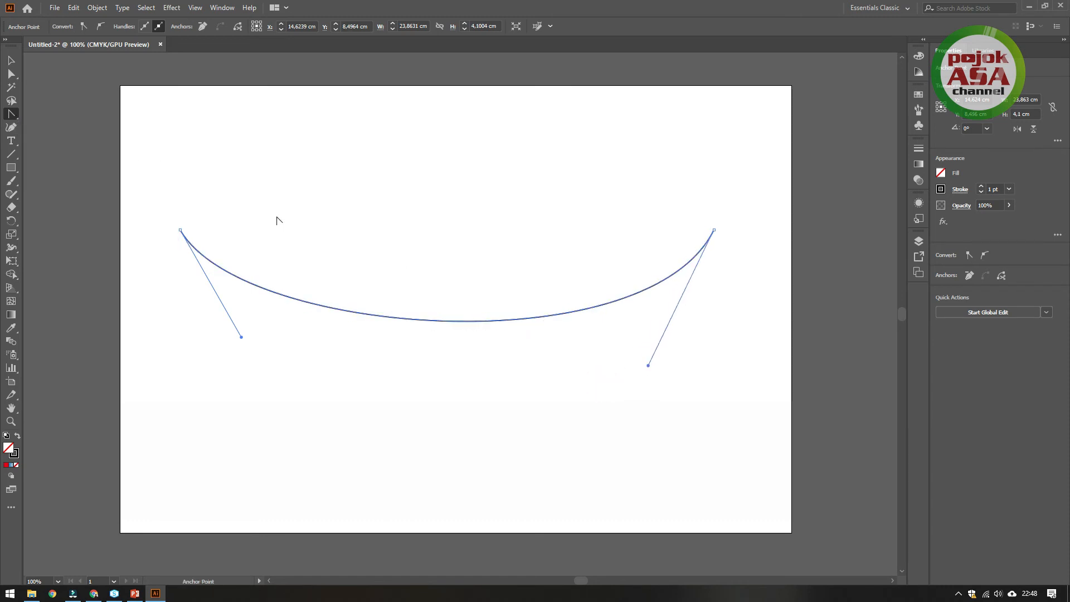
click(10, 115)
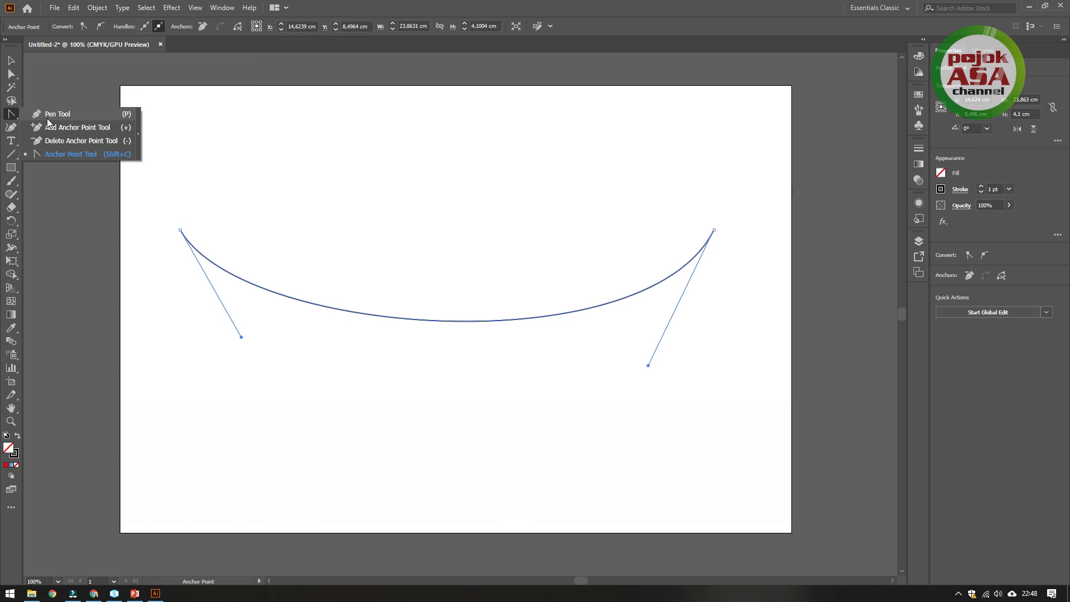
click(115, 143)
Step: Delete the bowl-shaped curve from the artboard
key(v)
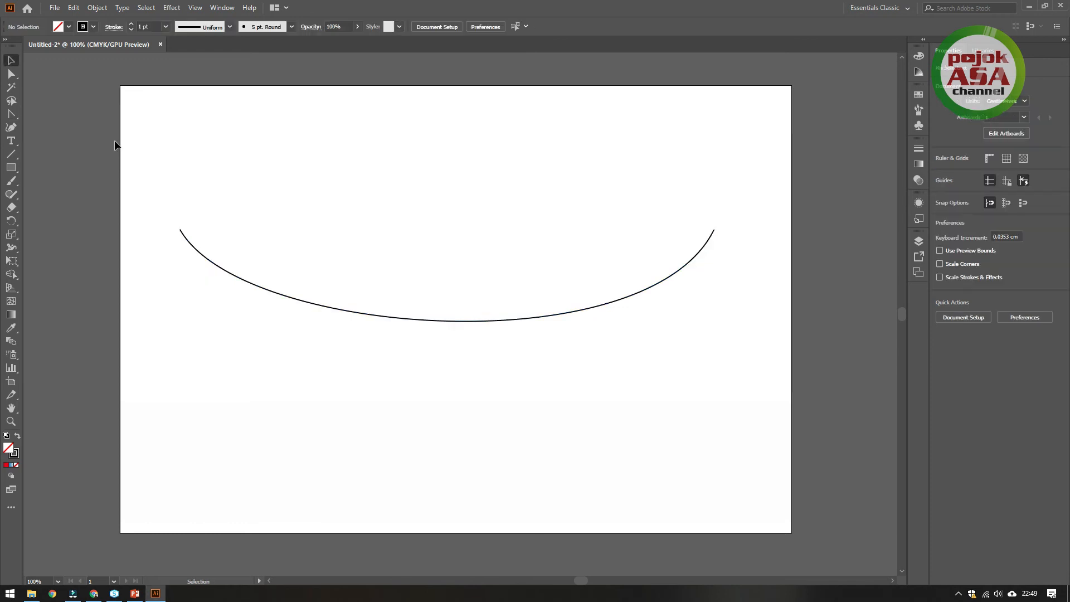
drag(140, 173, 795, 412)
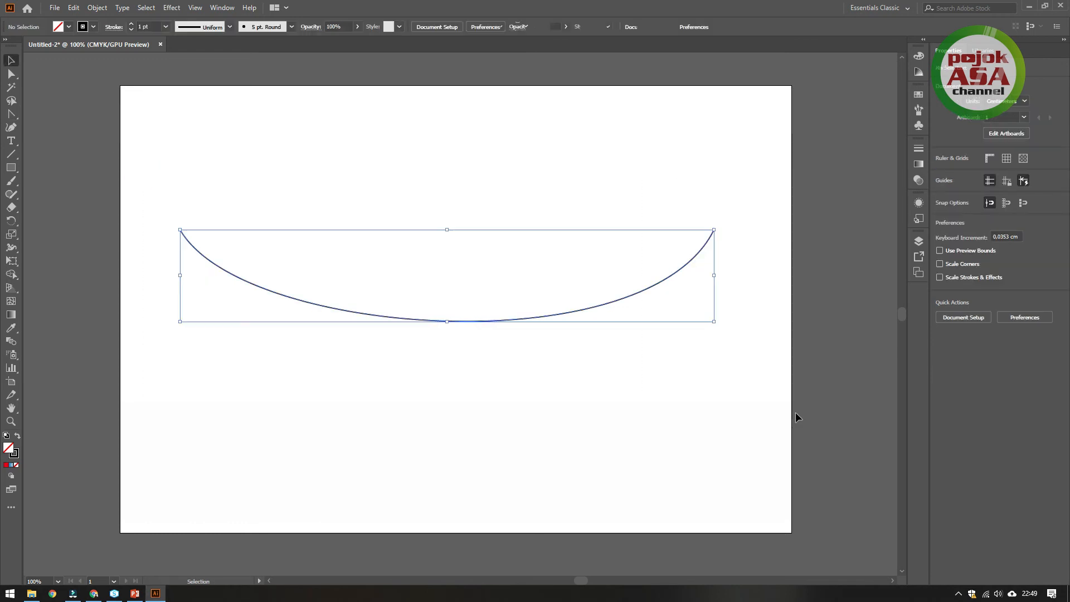
key(Delete)
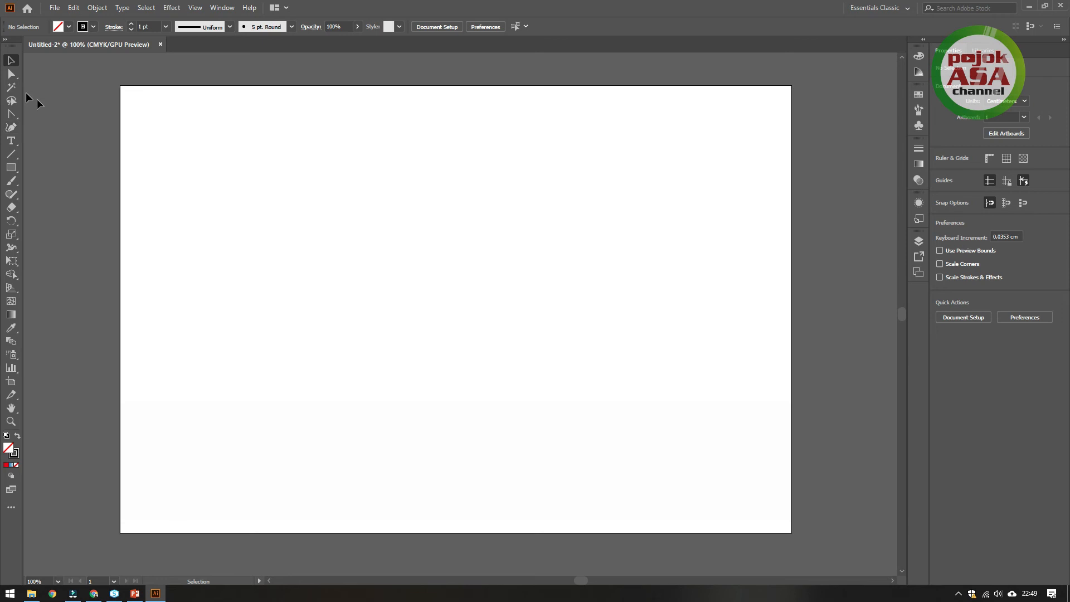
Step: Start a path with the Curvature tool, arching over the artboard's middle and bending down its right side, about 16.8 by 10.2 cm
click(12, 115)
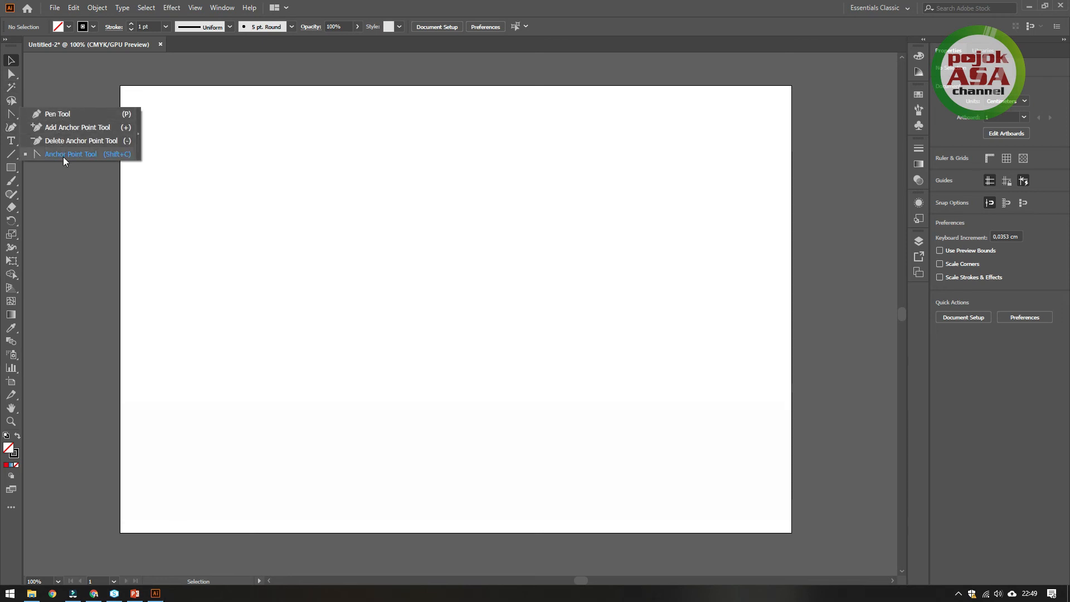
click(70, 113)
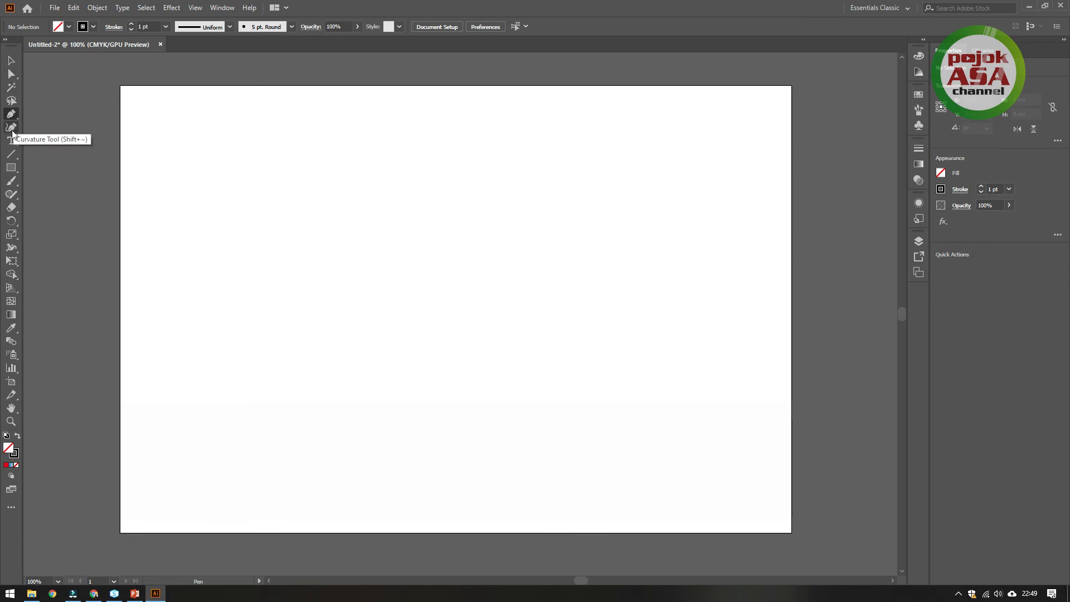
click(11, 127)
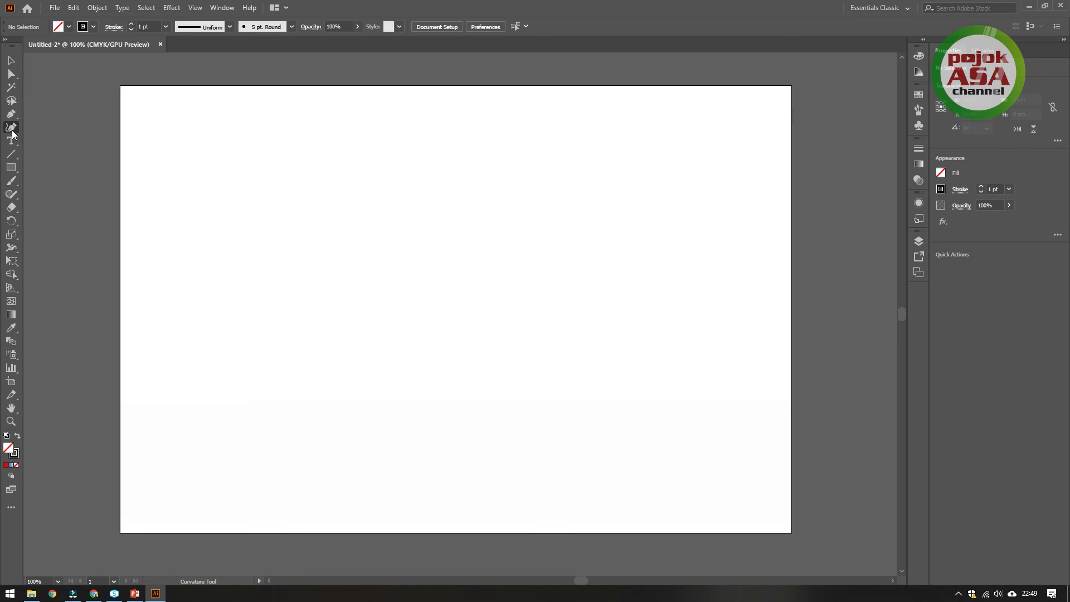
click(196, 239)
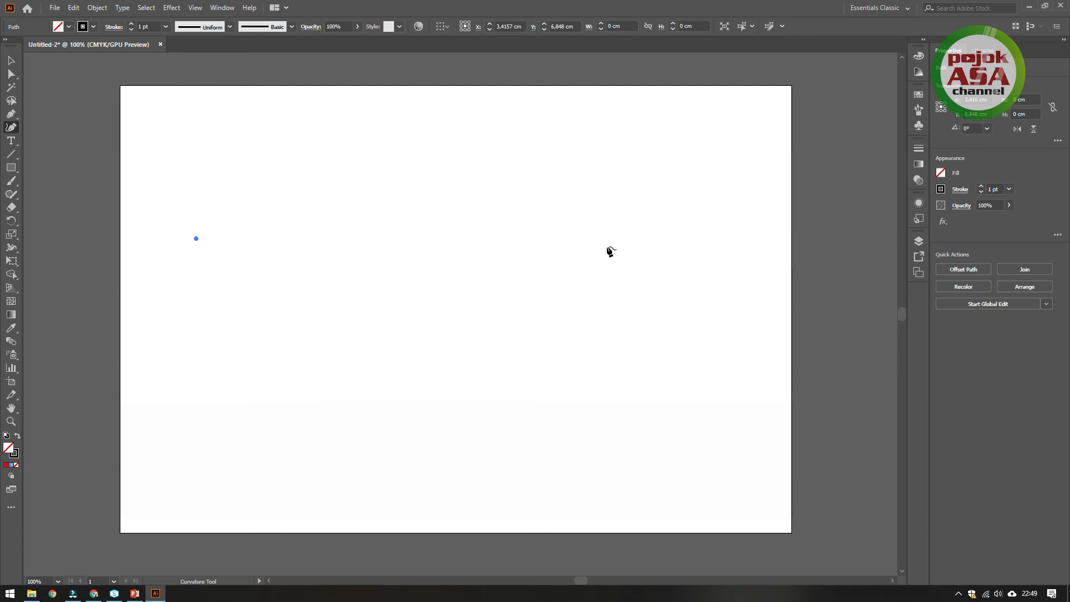
click(537, 240)
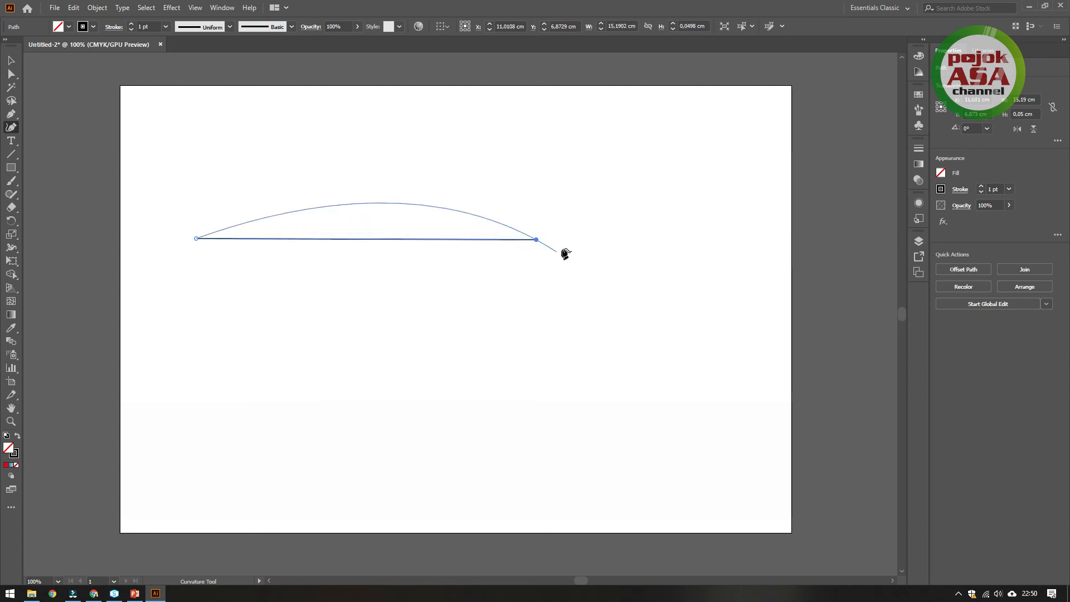
click(566, 354)
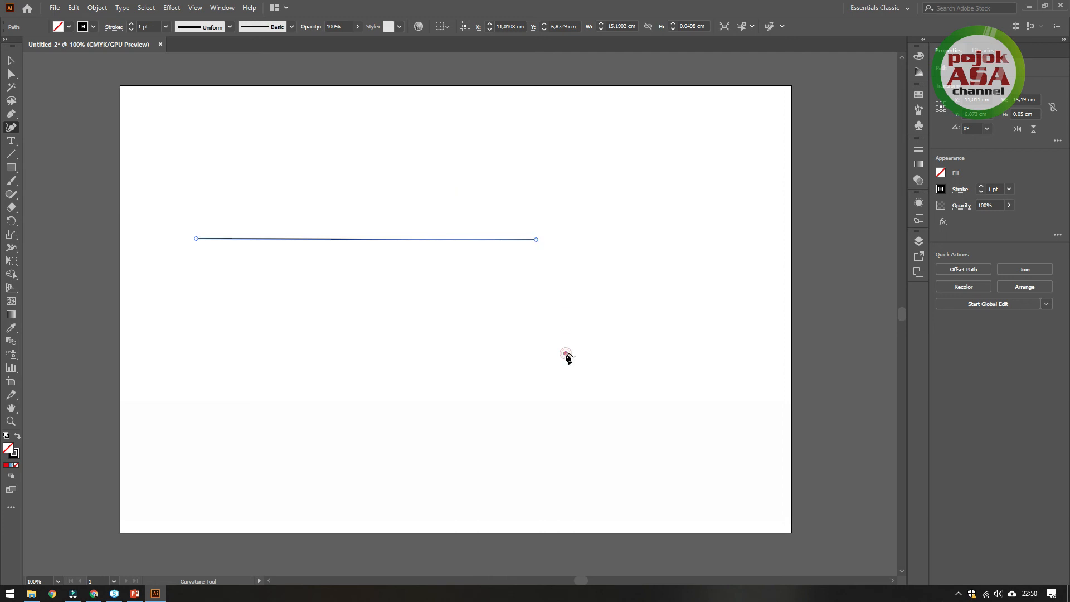
click(442, 419)
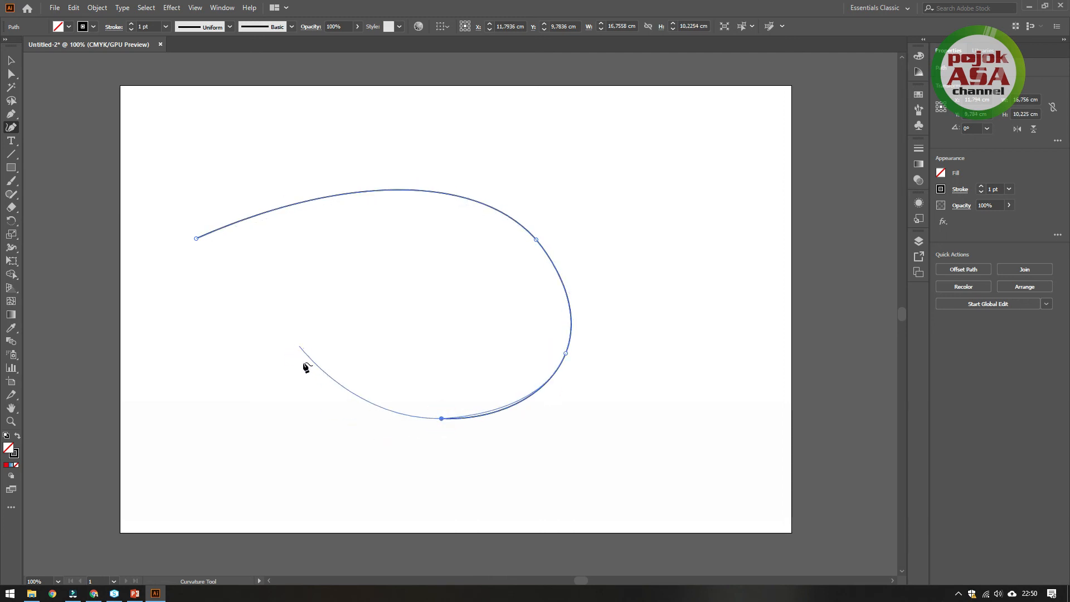
Step: Continue the curved path up the left side, under the outer arch and down the right side to form an inward spiral
click(290, 345)
click(278, 272)
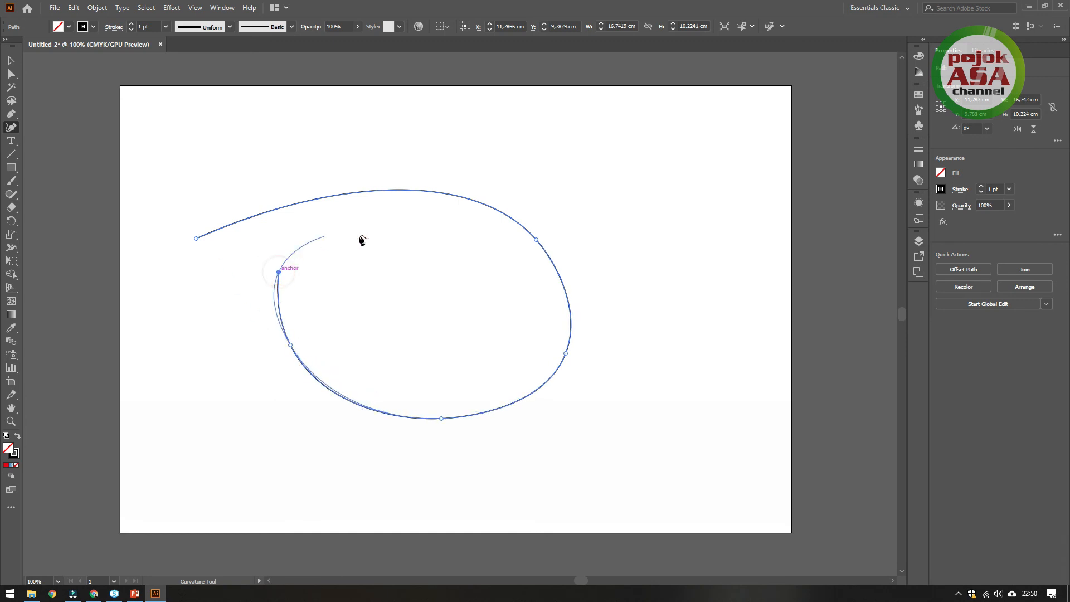
click(365, 231)
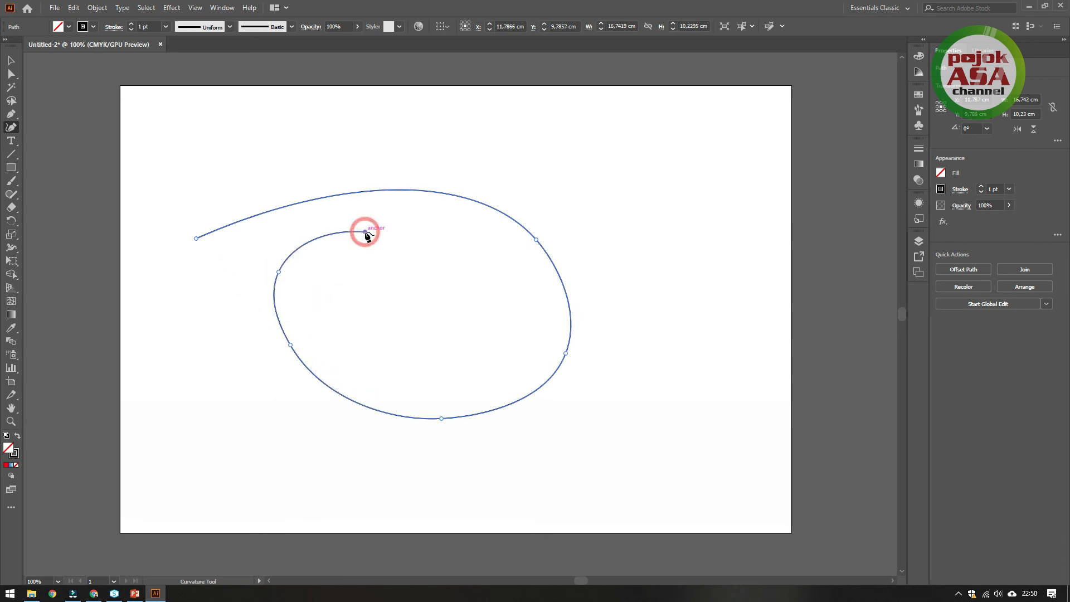
click(473, 239)
click(537, 283)
click(536, 347)
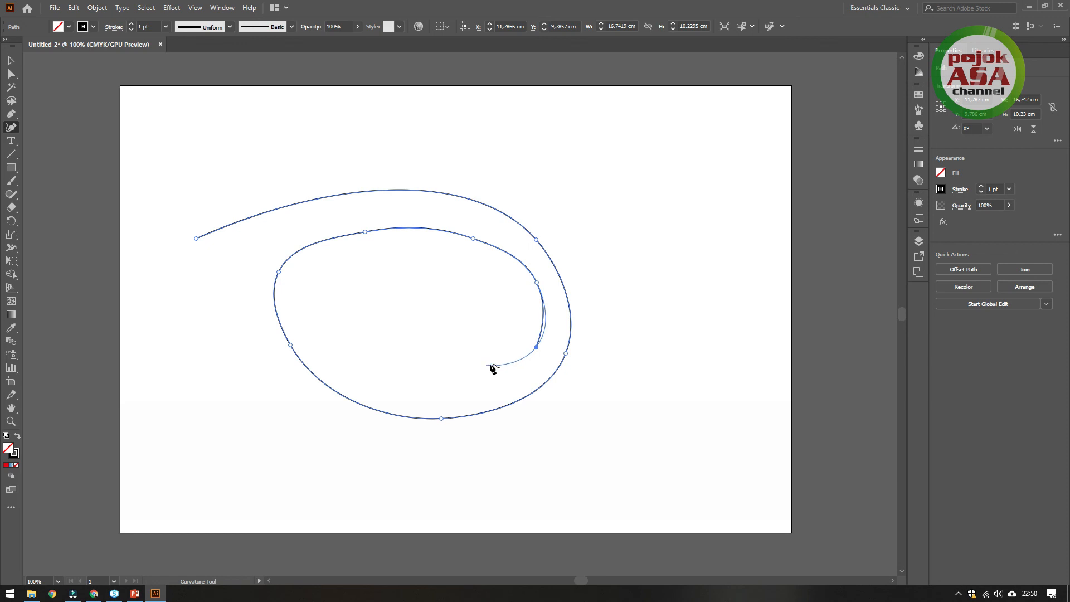
Step: Make the spiral's end a corner point, add a straight horizontal segment leftward inside the loop, and make its end a corner too
key(alt)
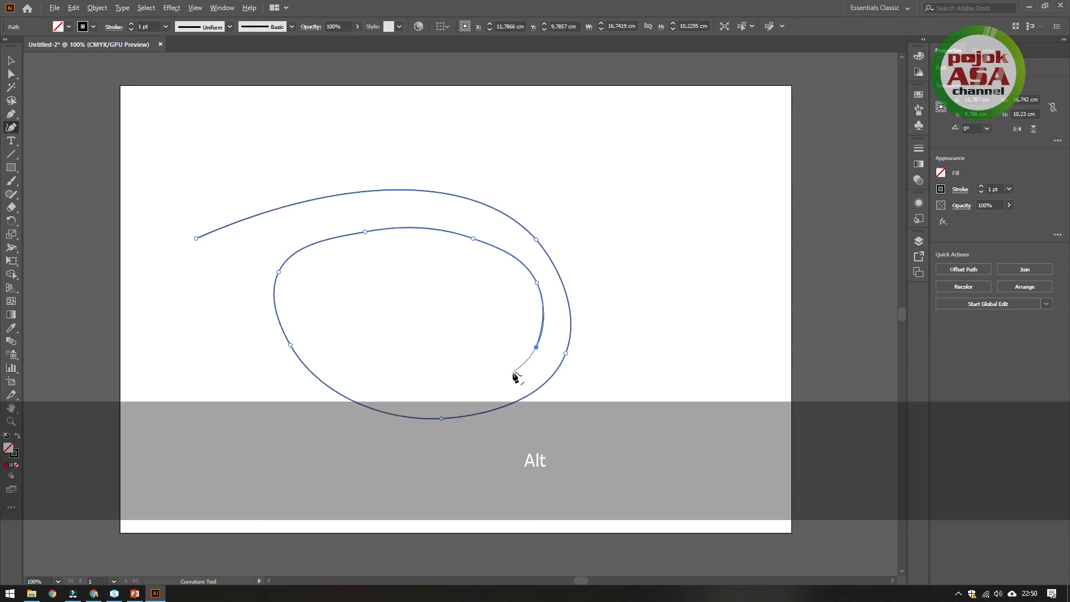
alt+click(536, 347)
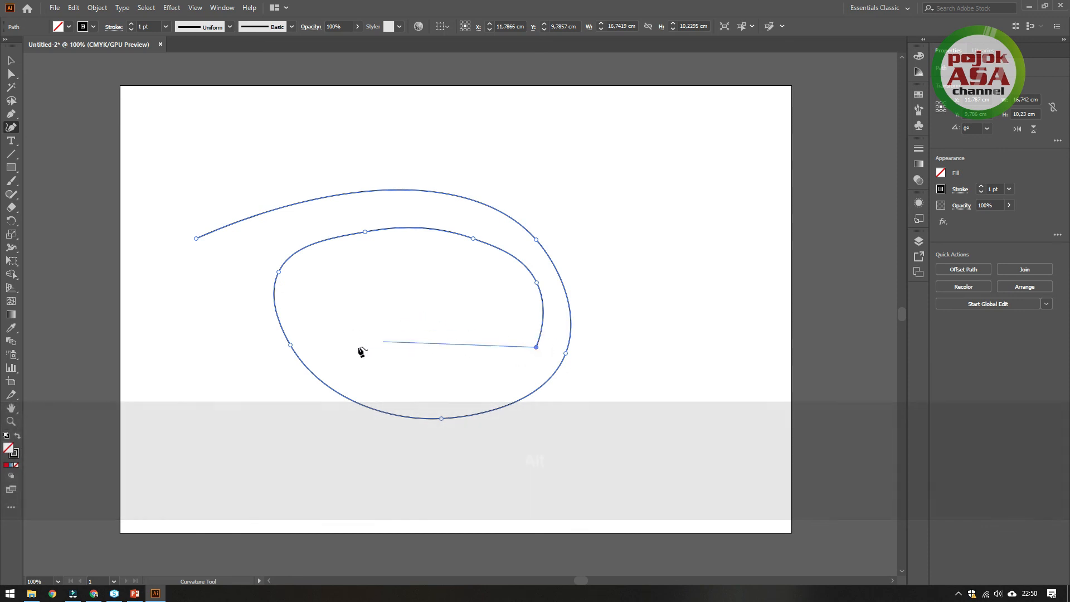
click(332, 346)
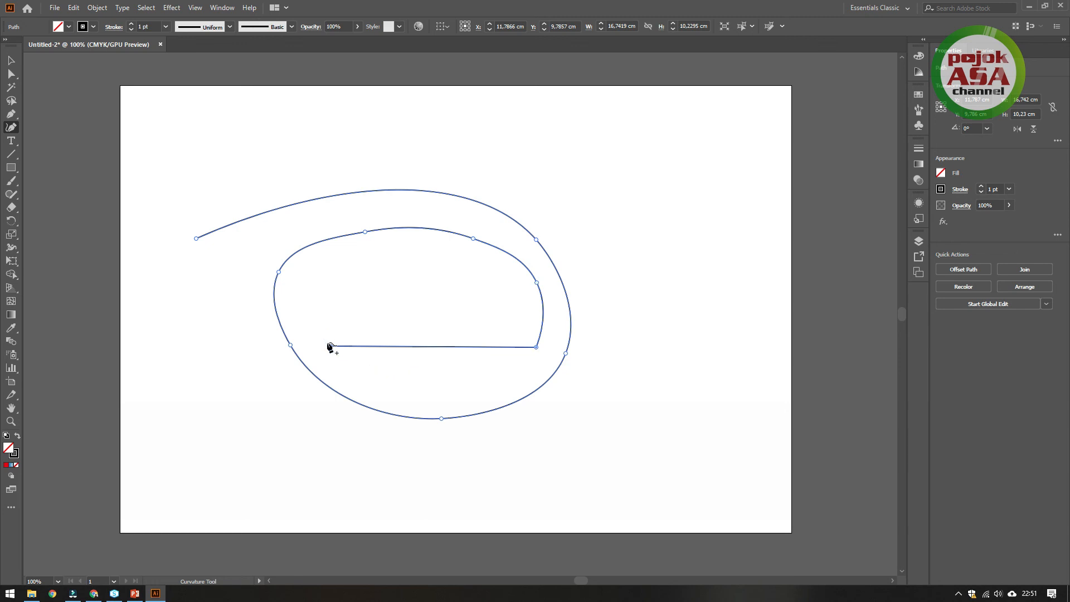
key(alt)
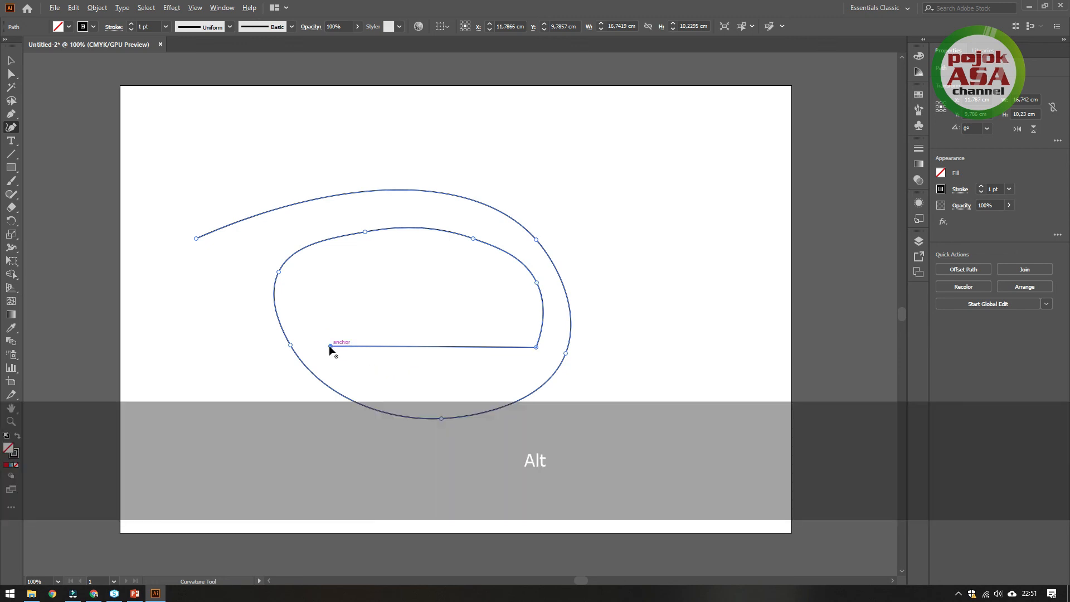
alt+click(331, 346)
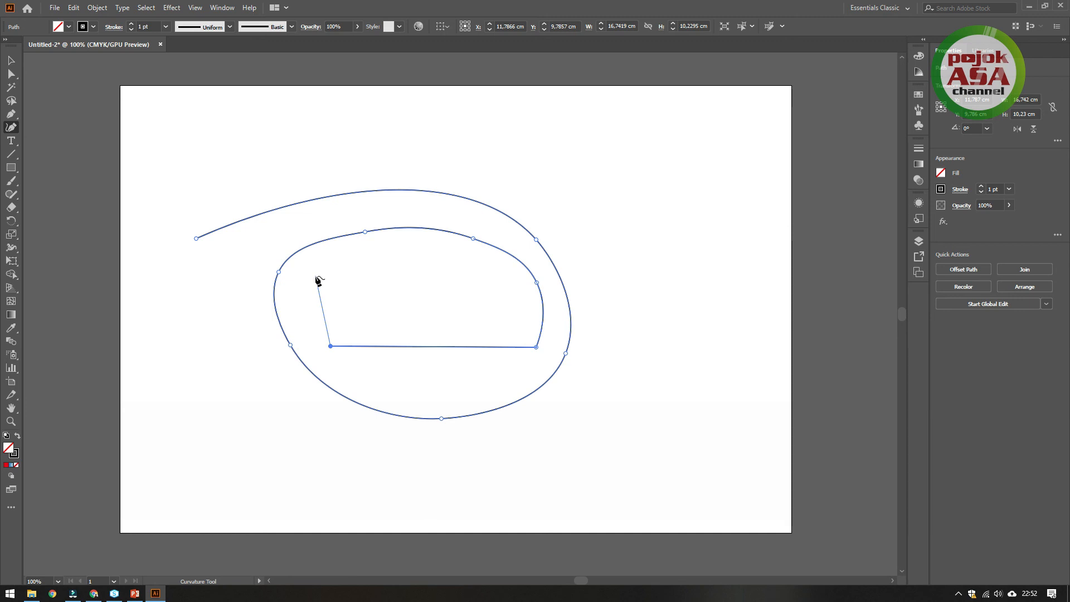
Step: Extend the spiral inward with a curved left side, a straight upper segment, a rounded right side and a wavy segment back leftward
click(292, 291)
click(336, 252)
alt+click(466, 254)
click(513, 285)
click(518, 330)
click(444, 315)
click(326, 316)
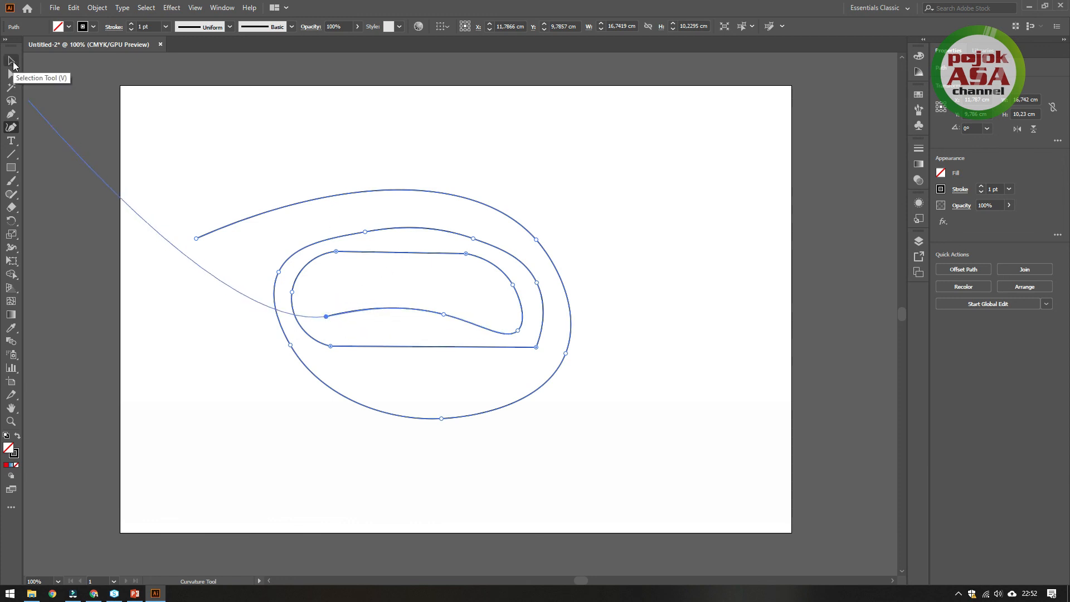
Step: Finish drawing, select the entire spiral path and delete it from the artboard
click(12, 61)
click(642, 364)
drag(523, 316, 530, 314)
drag(569, 272, 606, 278)
click(618, 291)
click(586, 280)
click(697, 341)
key(ctrl+a)
click(658, 452)
drag(208, 146, 660, 403)
key(Delete)
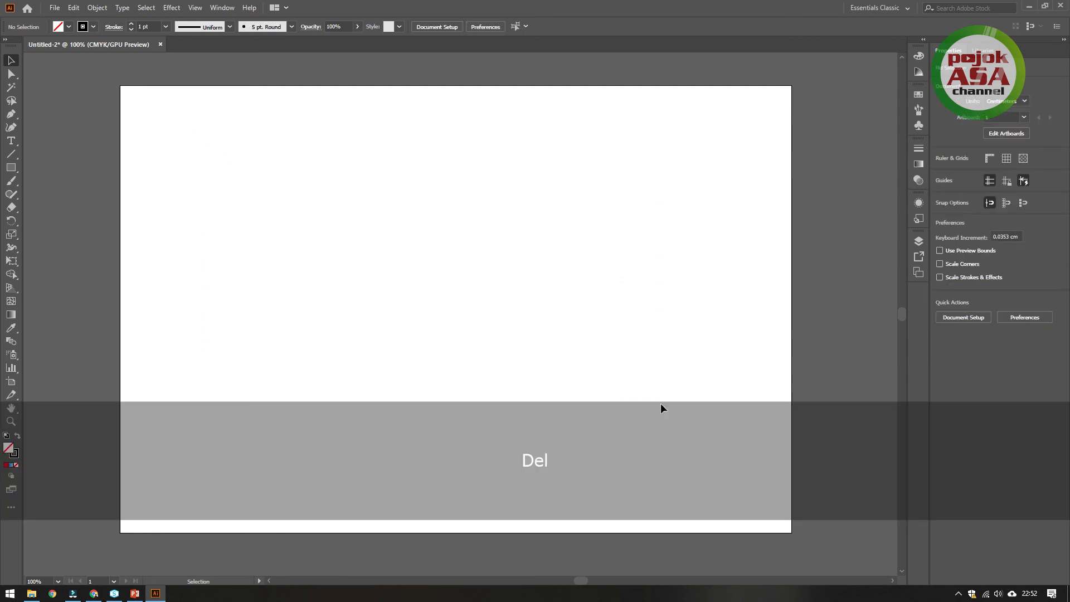